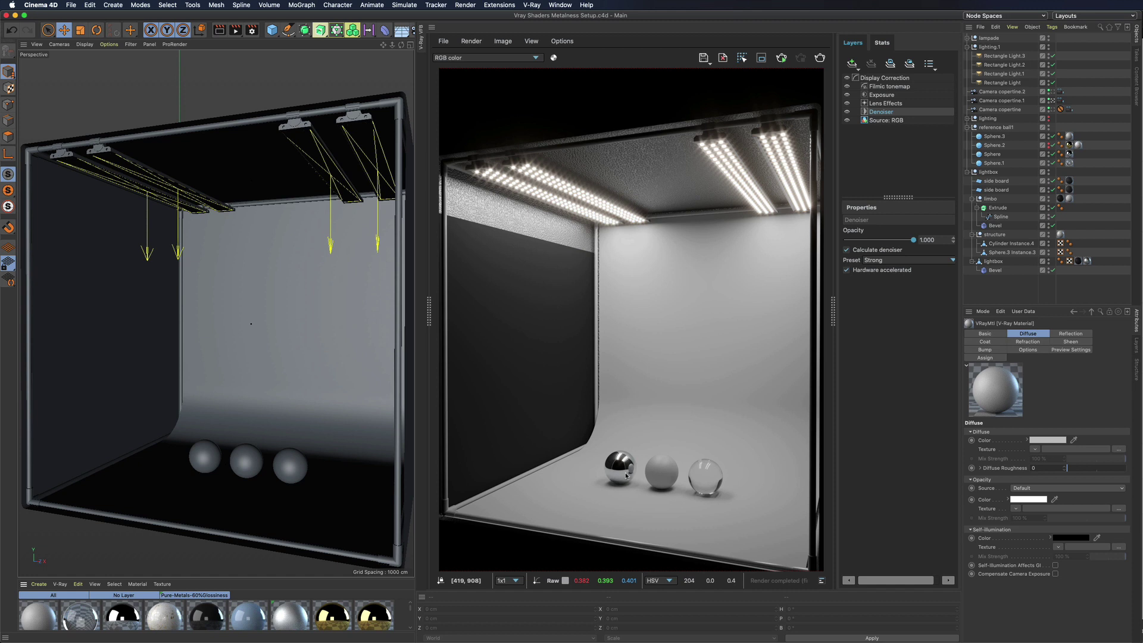
Inspect the existing V-Ray material's settings, then restart the interactive render.
double_click(38, 615)
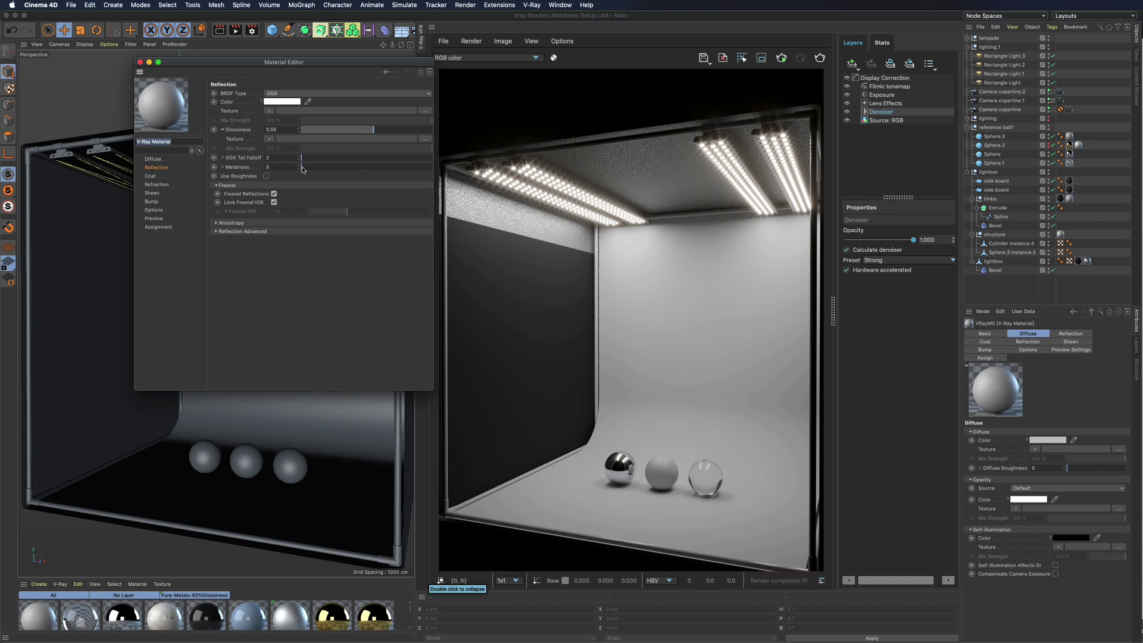
click(140, 62)
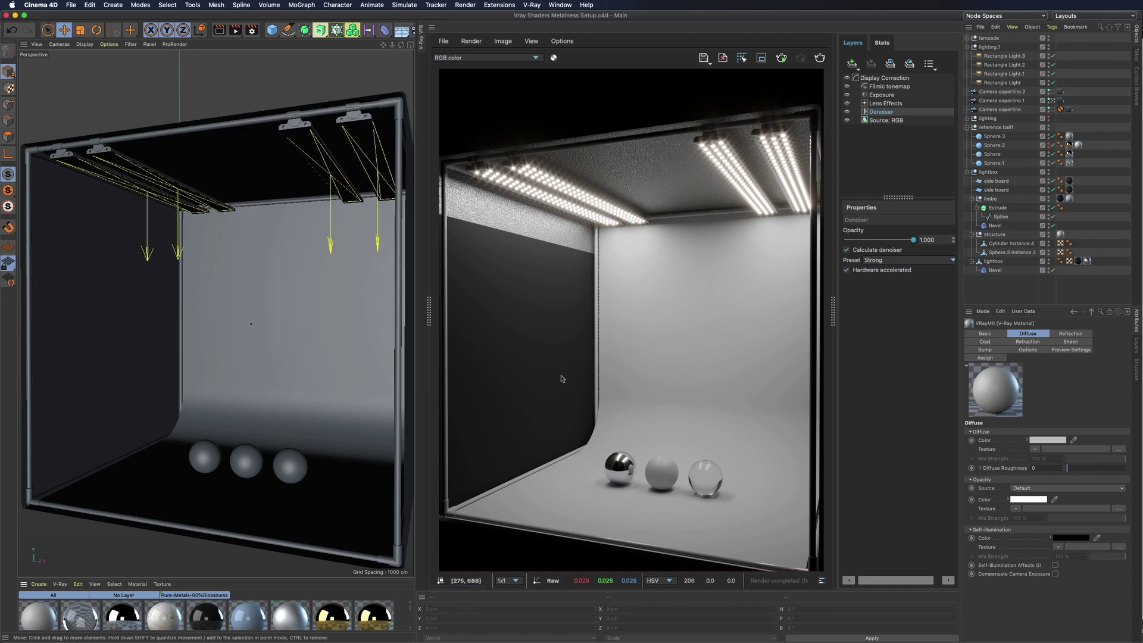
click(782, 58)
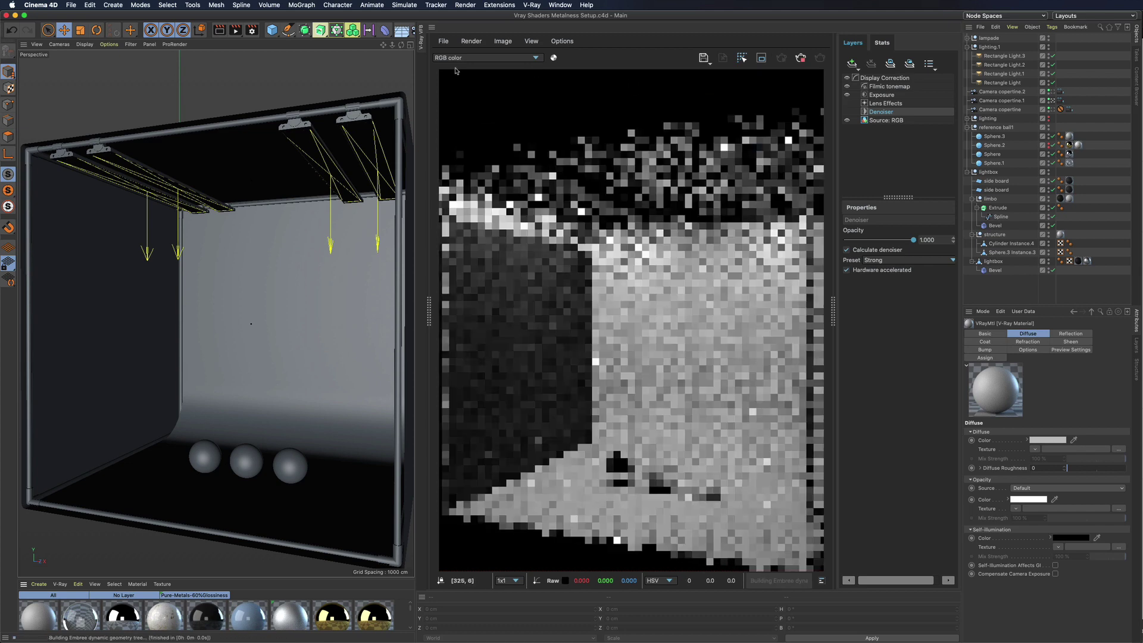
Turn off Use Texture on all four rectangle lights and zoom onto the middle sphere.
click(1030, 57)
shift+click(1006, 83)
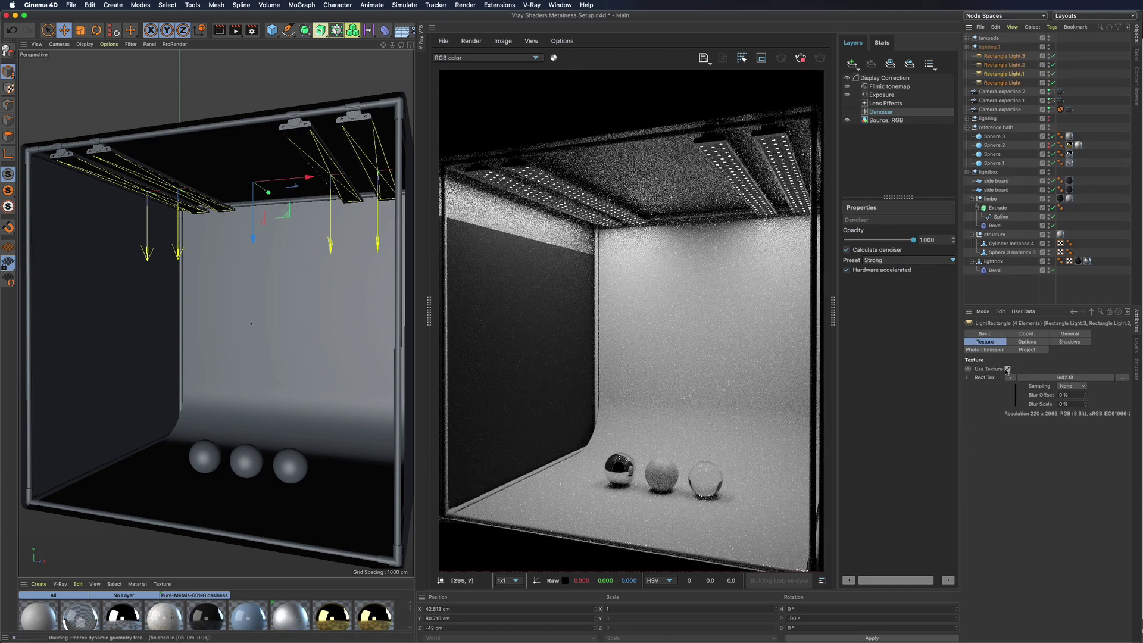
click(1007, 368)
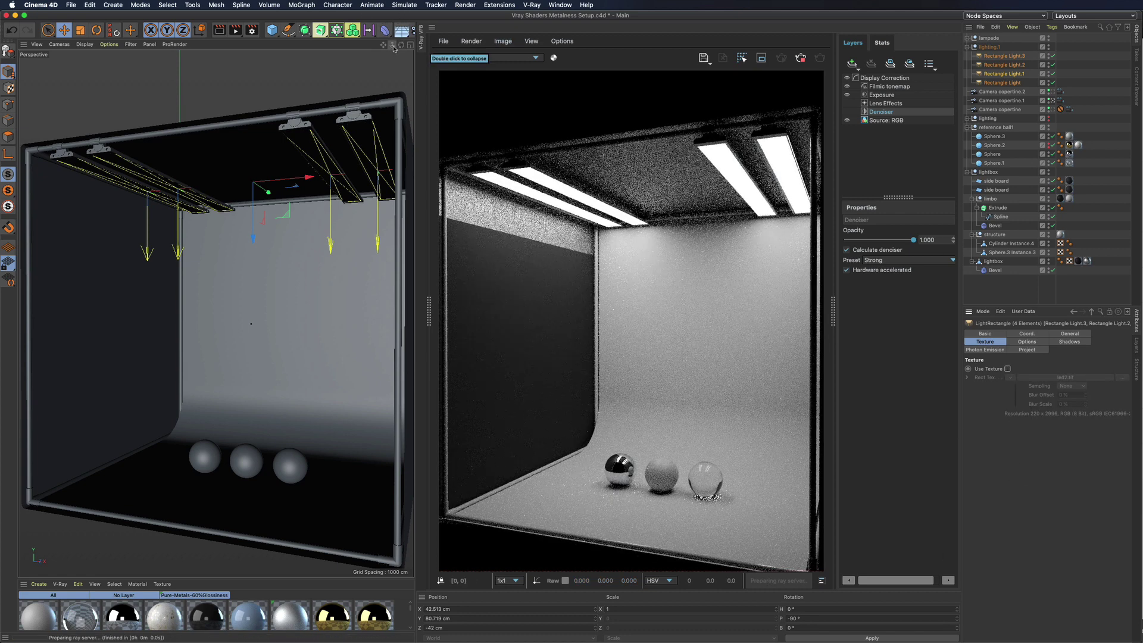
mouse_move(393, 48)
mouse_down()
mouse_move(402, 46)
mouse_move(216, 314)
mouse_up()
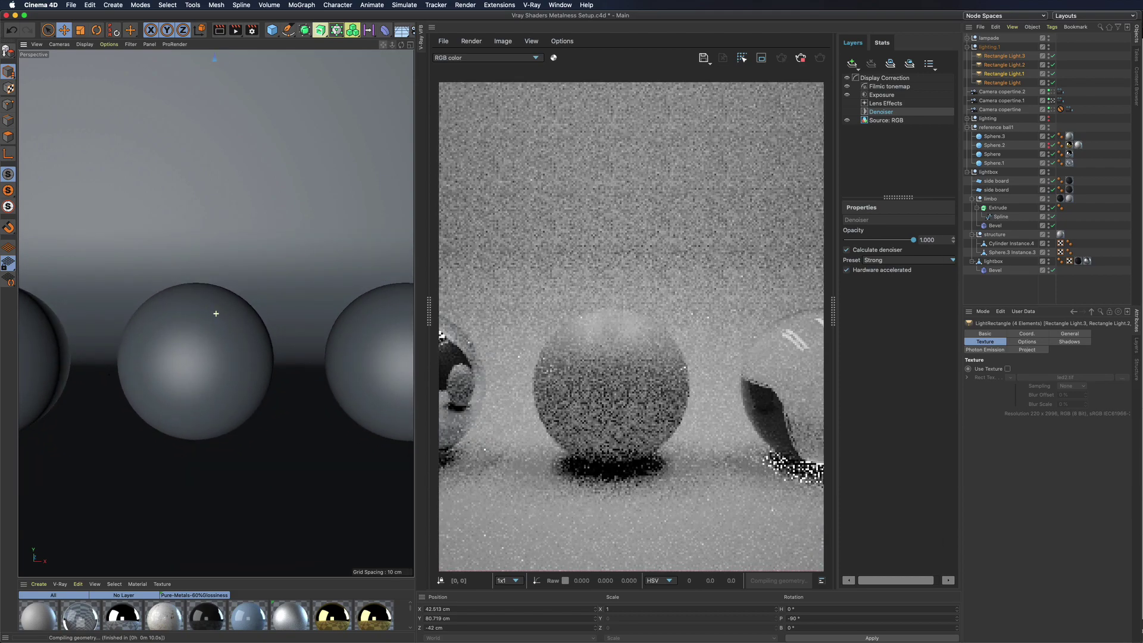
Raise the sphere higher in the view and create a new V-Ray material.
scroll(216, 313, up, 5)
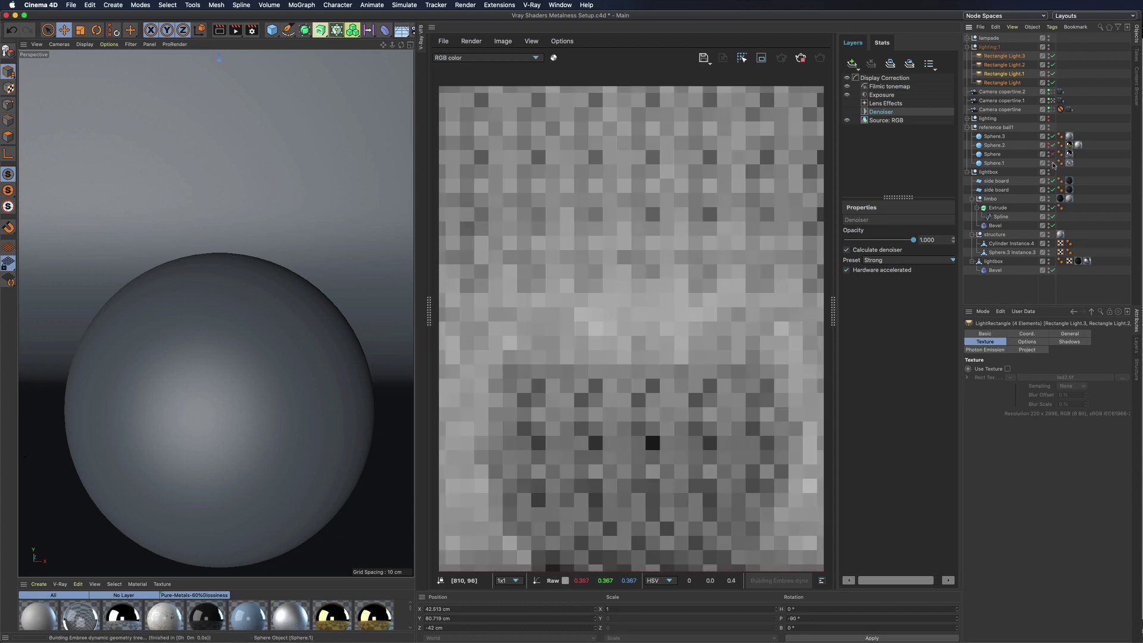
mouse_move(387, 45)
mouse_down()
mouse_move(404, 43)
mouse_move(178, 381)
mouse_up()
click(62, 584)
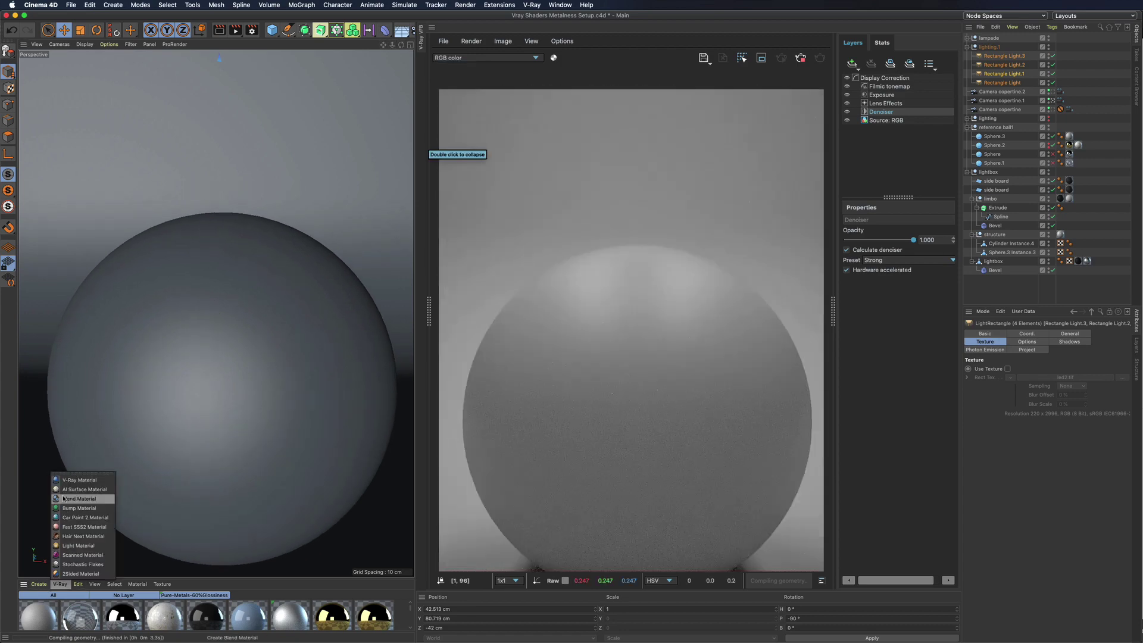
click(74, 480)
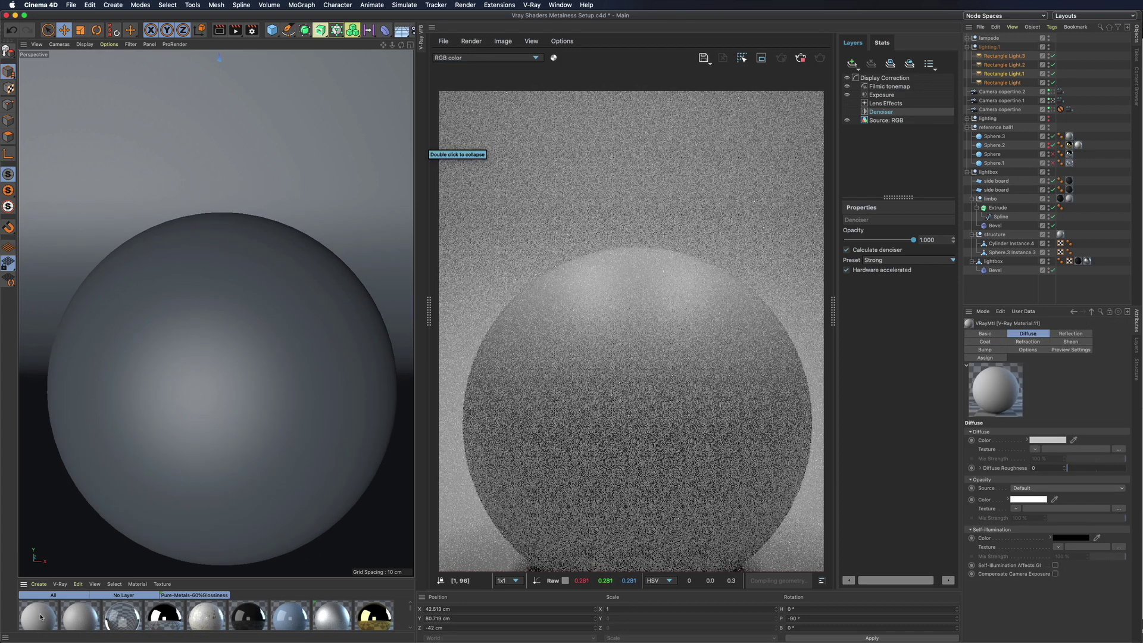
double_click(40, 617)
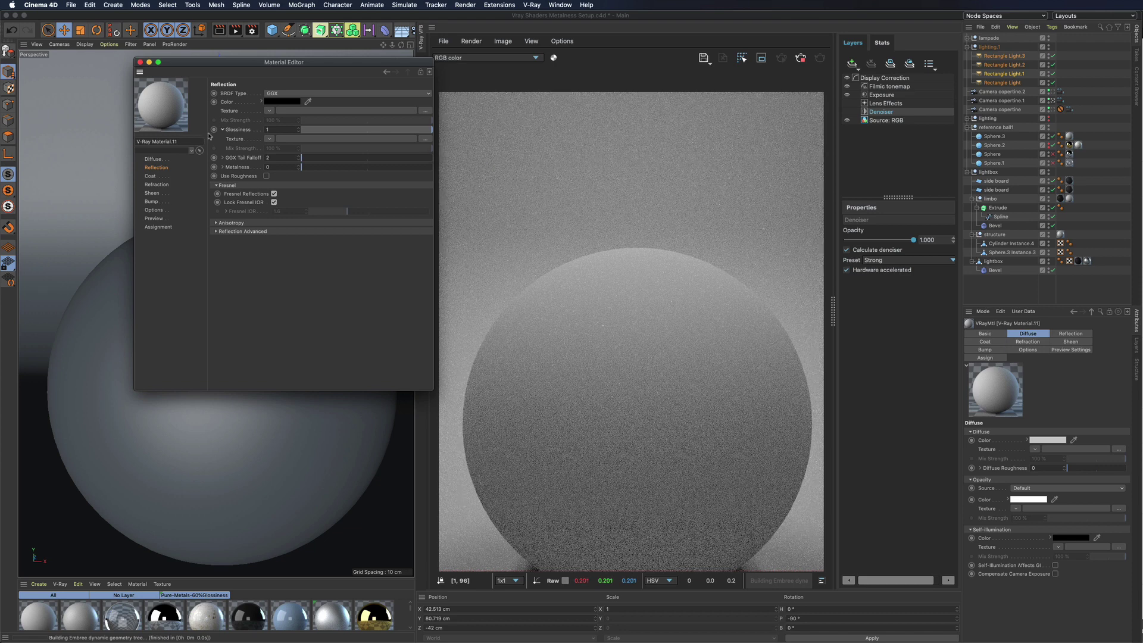
Set the new material's diffuse colour to pure black, then bring up reflection colour options.
click(160, 159)
click(296, 104)
drag(298, 121, 216, 122)
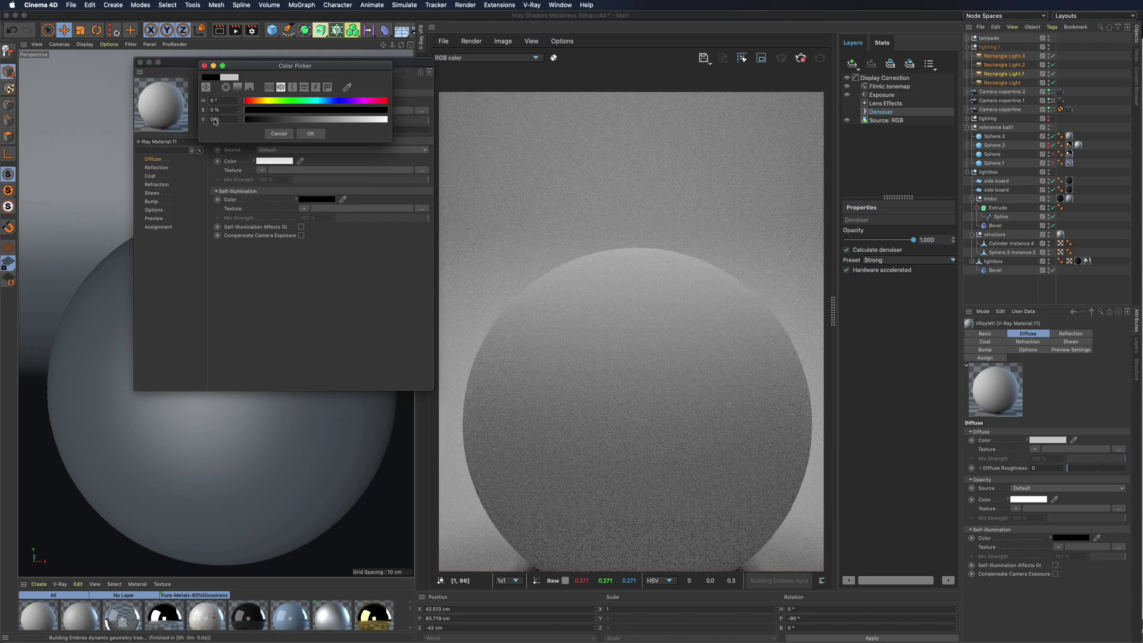
click(156, 167)
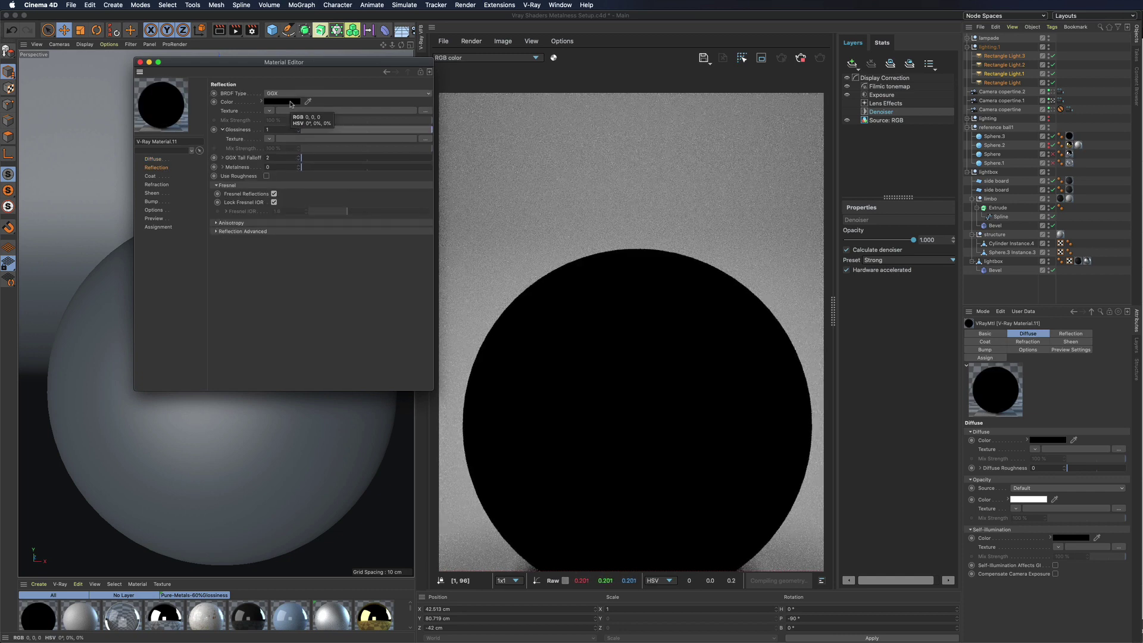
right_click(232, 102)
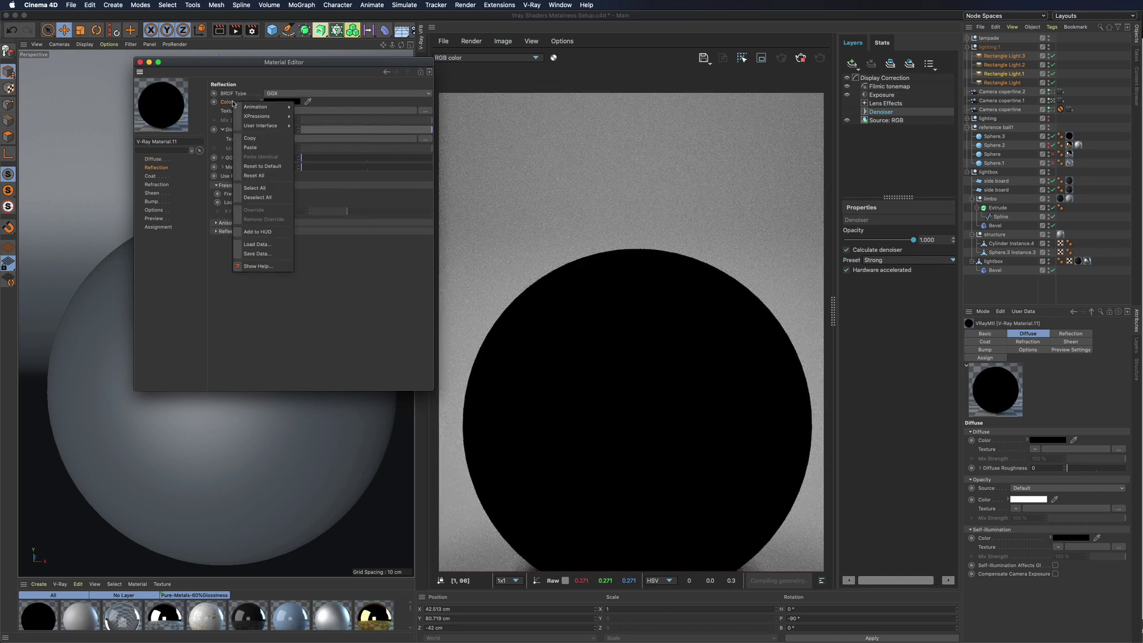
Paste a gold reflection colour and unlock Fresnel IOR, setting it to 100.
click(255, 150)
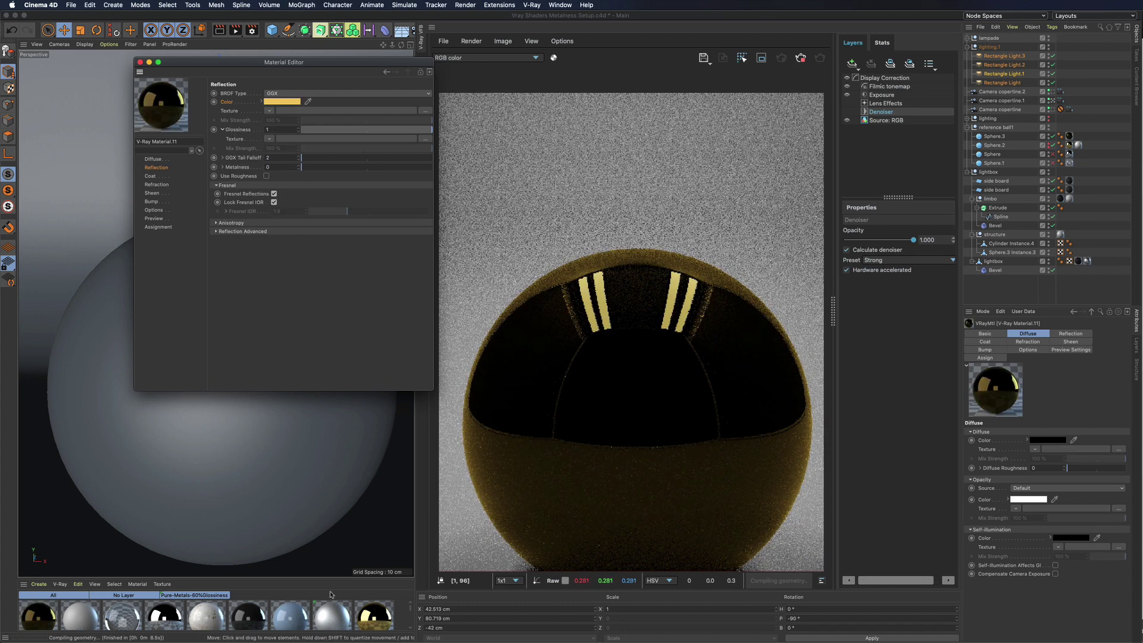
click(274, 203)
double_click(286, 210)
text(100)
key(Return)
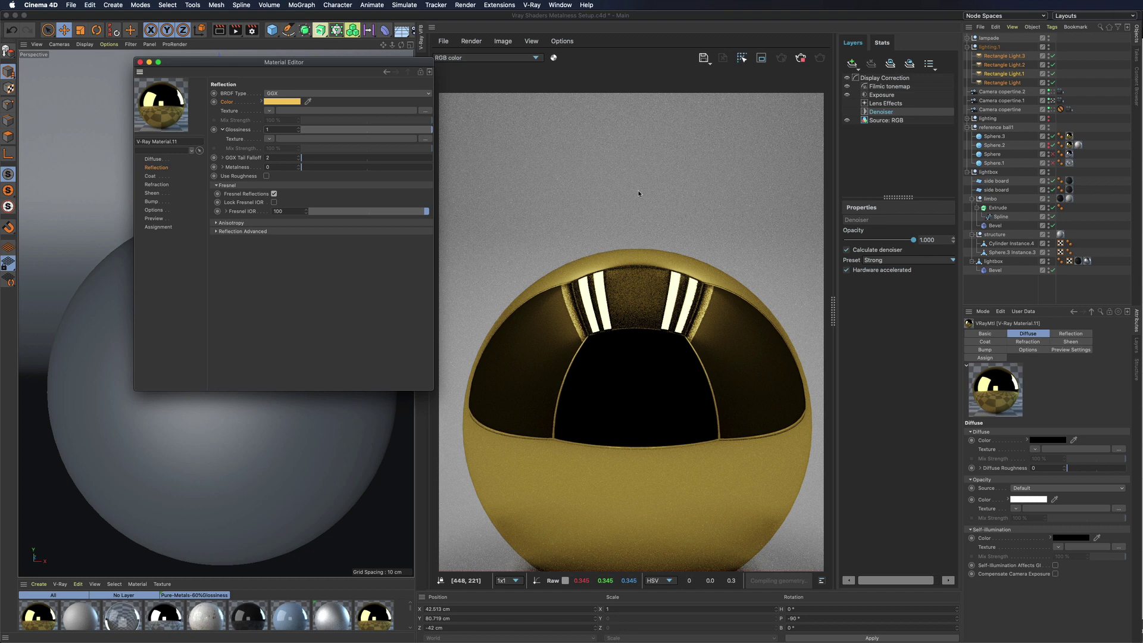
key(super+Tab)
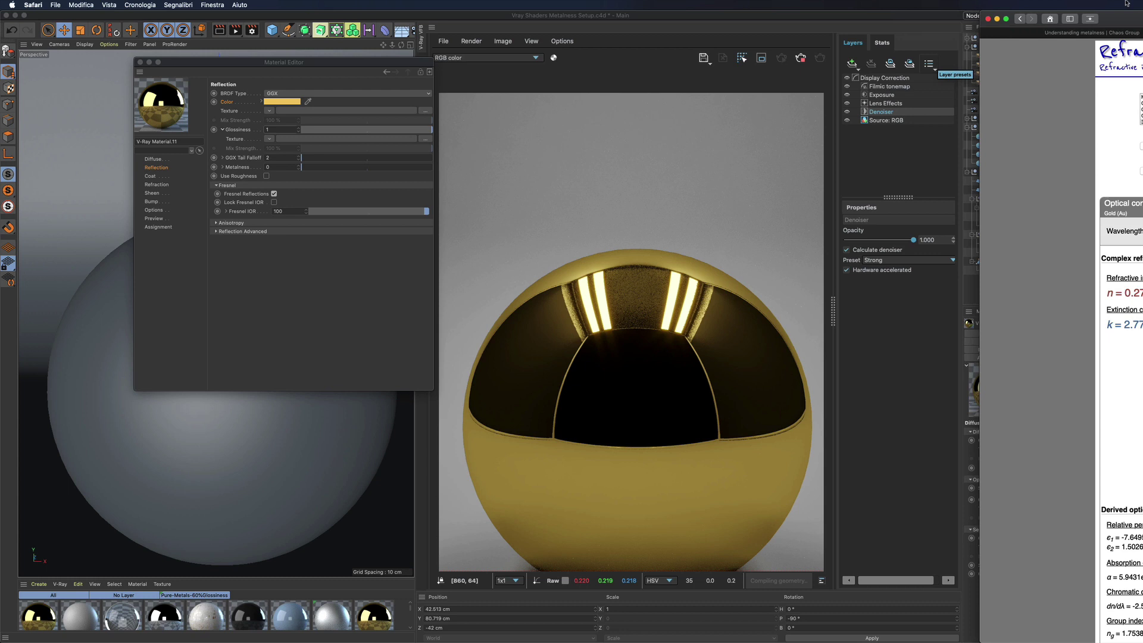
Bring Safari into view and confirm Book METALS with Page Gold (Au).
drag(1126, 3, 718, 3)
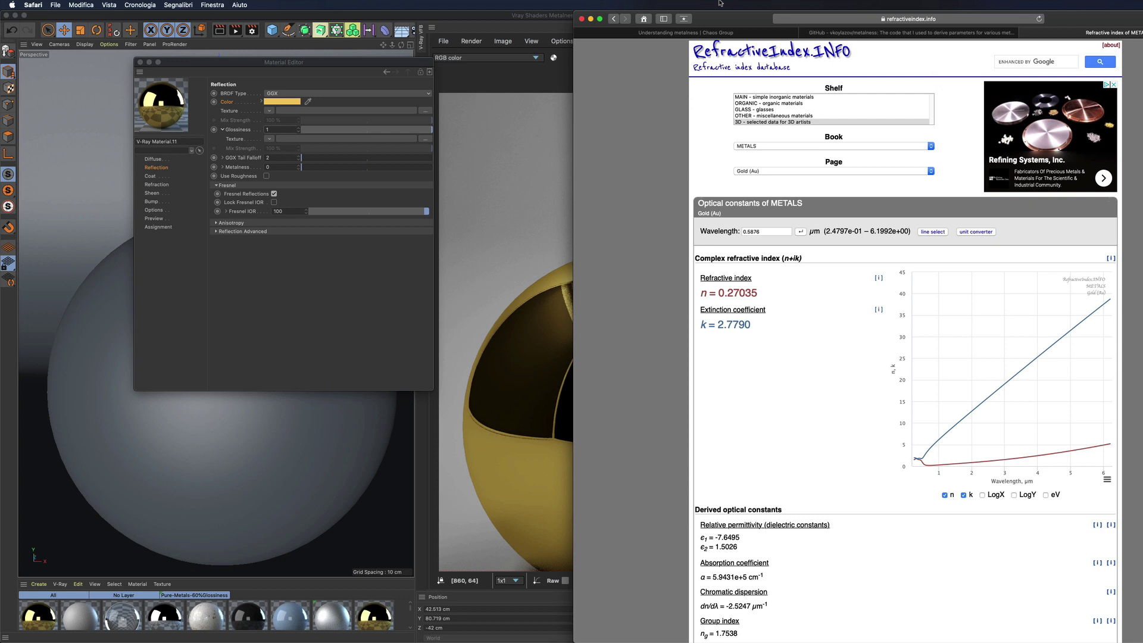
click(775, 146)
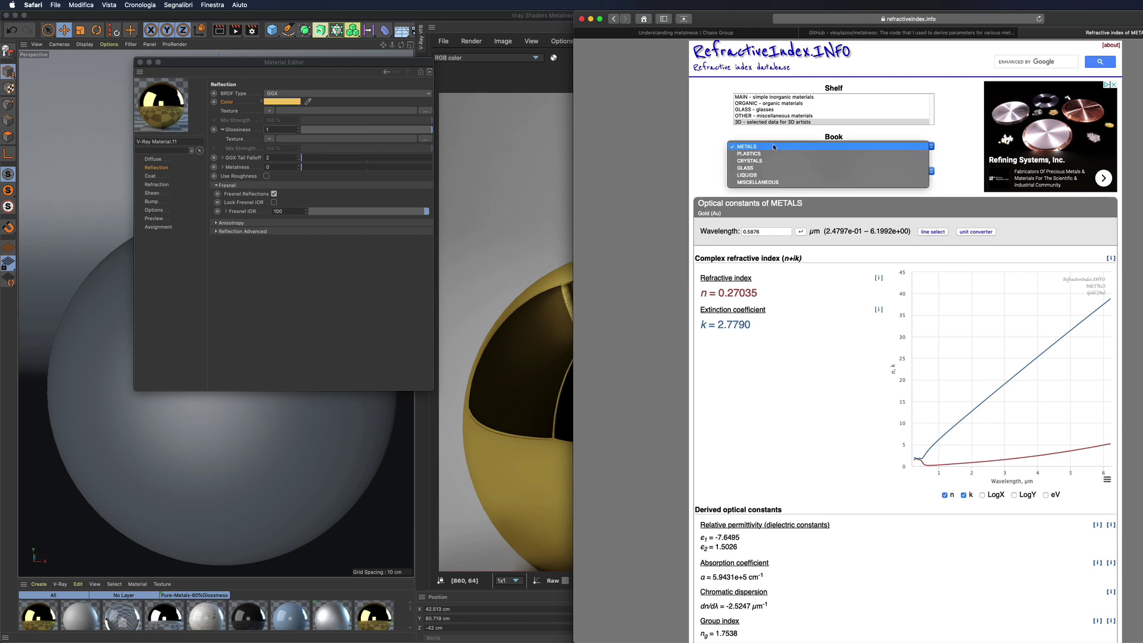
click(756, 171)
click(706, 152)
Scroll through the gold page's reflection calculator and back, then shift the window left.
scroll(913, 462, down, 3)
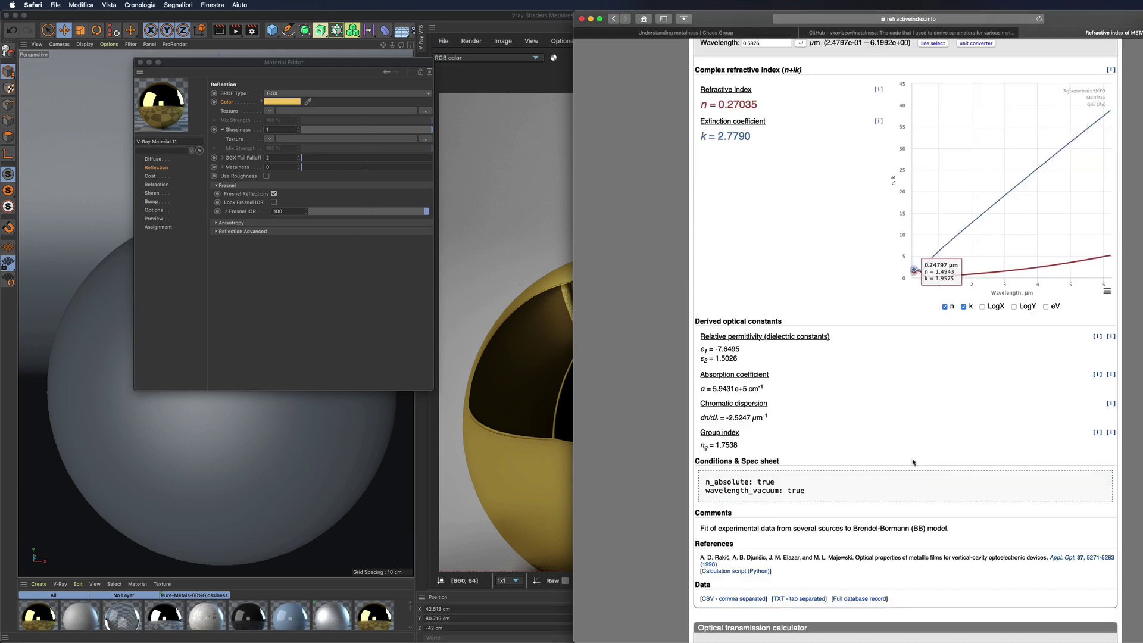
scroll(913, 462, down, 4)
scroll(912, 461, down, 2)
scroll(912, 462, down, 4)
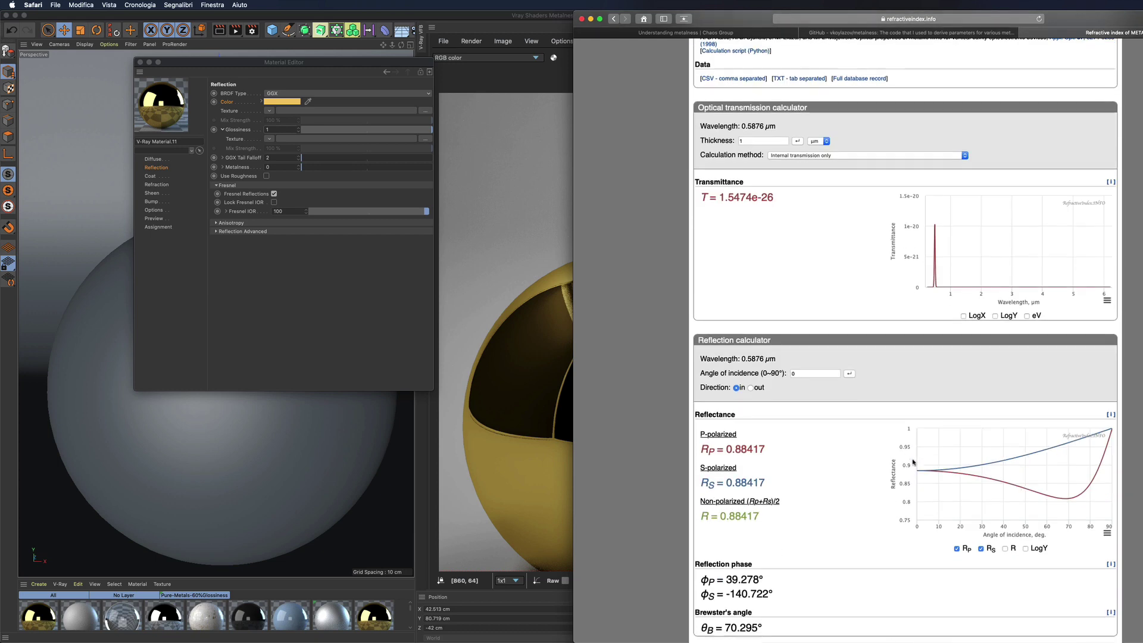
scroll(912, 462, down, 1)
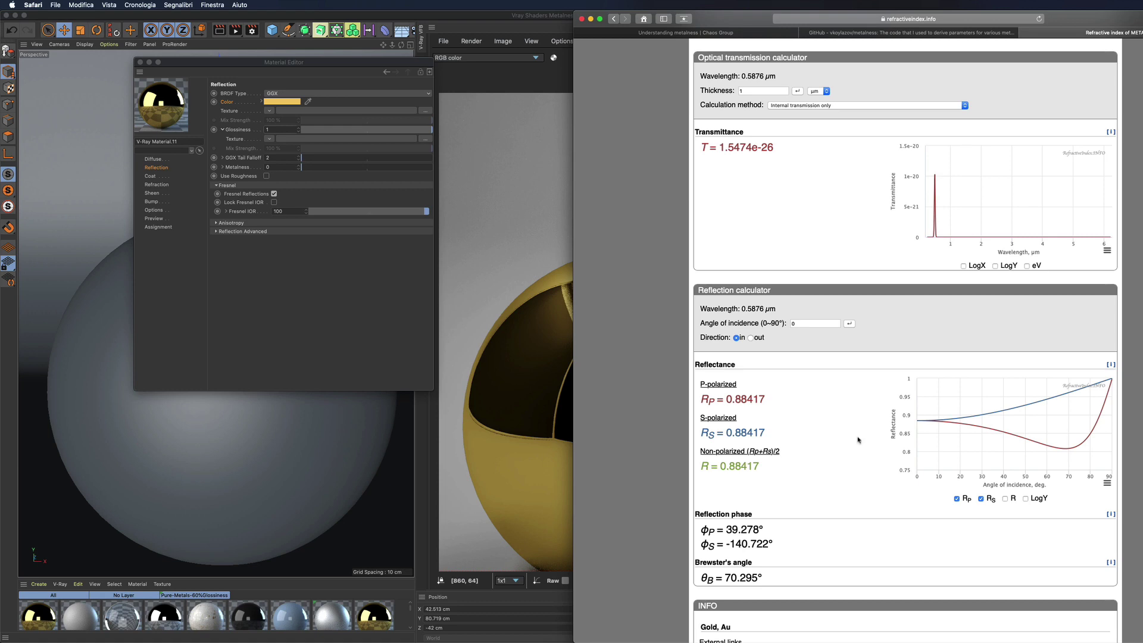
scroll(858, 440, up, 3)
scroll(857, 440, up, 7)
scroll(858, 439, up, 3)
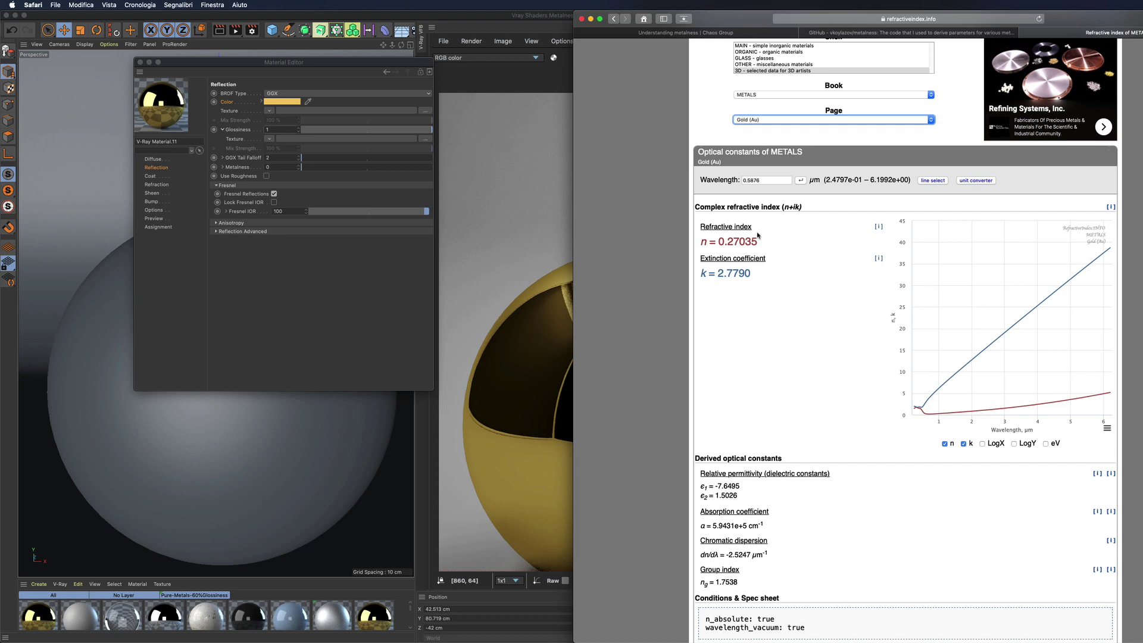
drag(759, 18, 661, 3)
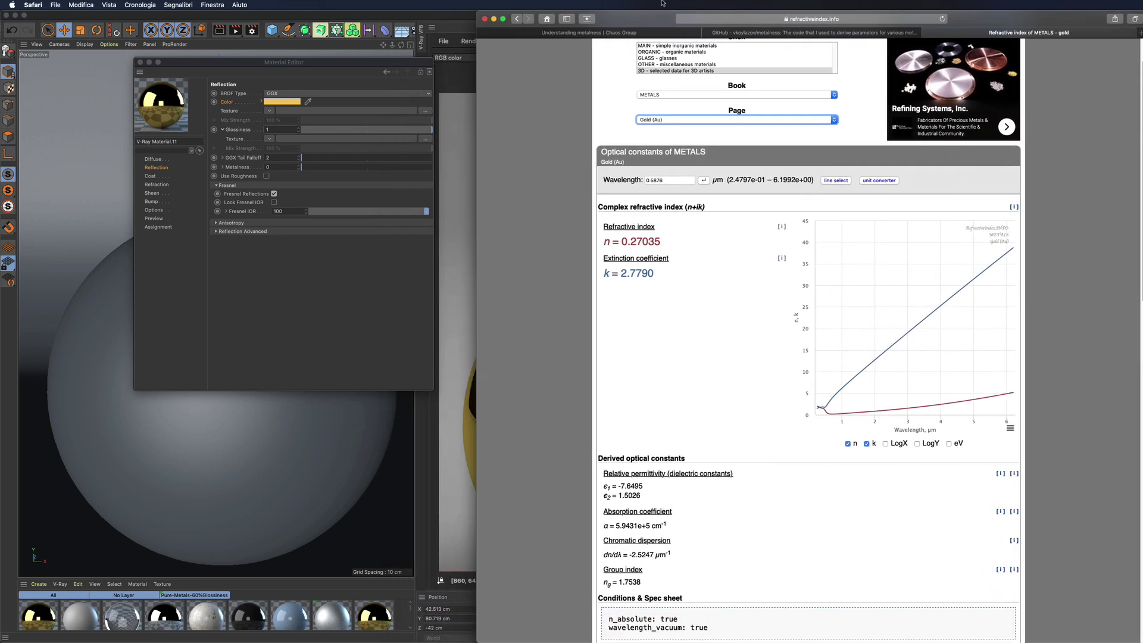
Skim the Understanding metalness article, then move to the GitHub metalness page.
click(624, 32)
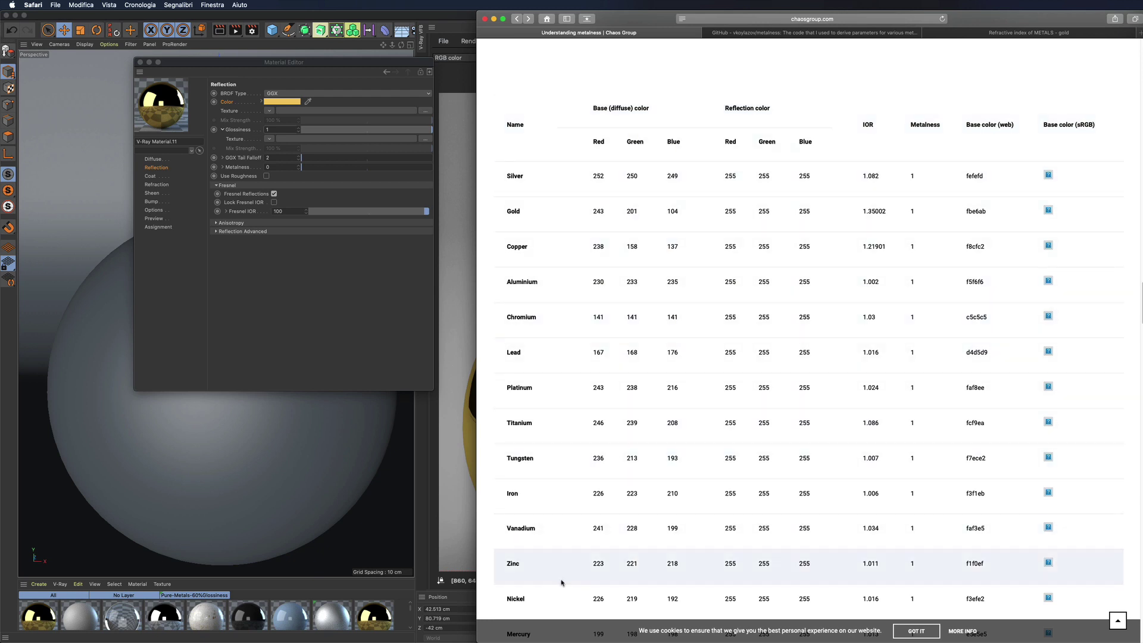
scroll(560, 531, down, 2)
scroll(560, 531, down, 1)
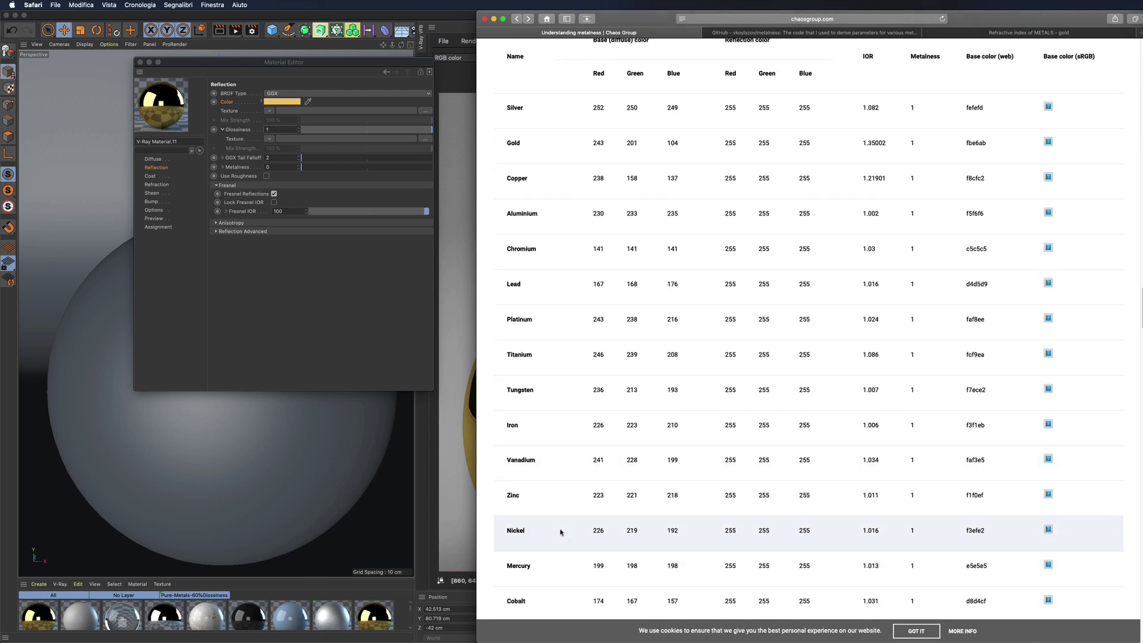
scroll(560, 531, up, 2)
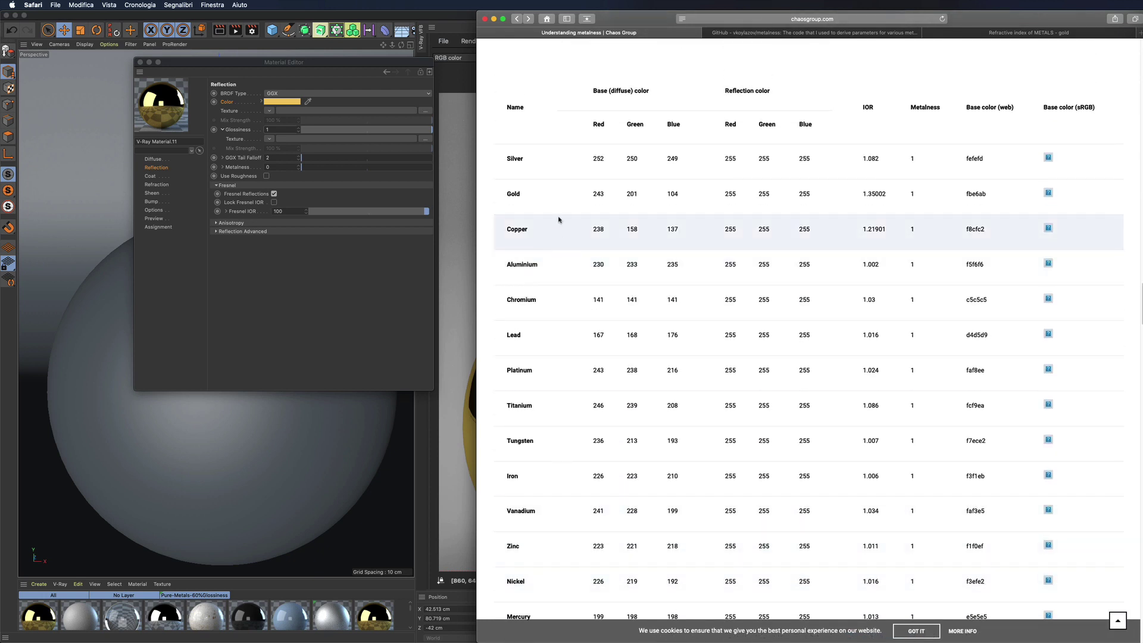
click(751, 33)
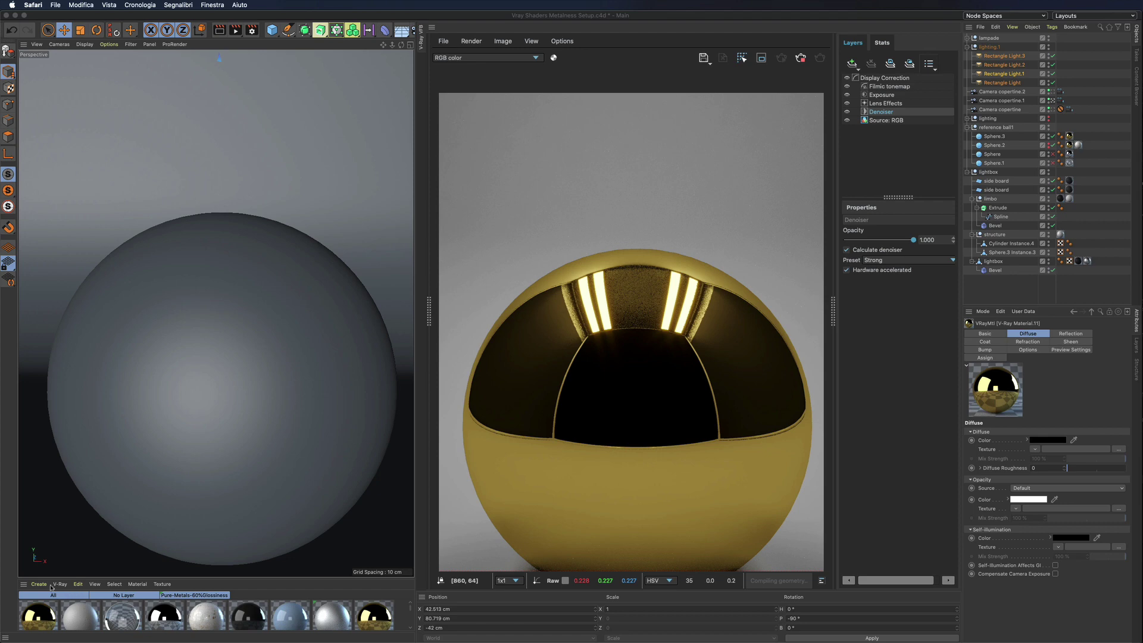
Create a new V-Ray material, apply it to Sphere.3, and bring the metals table alongside.
click(60, 584)
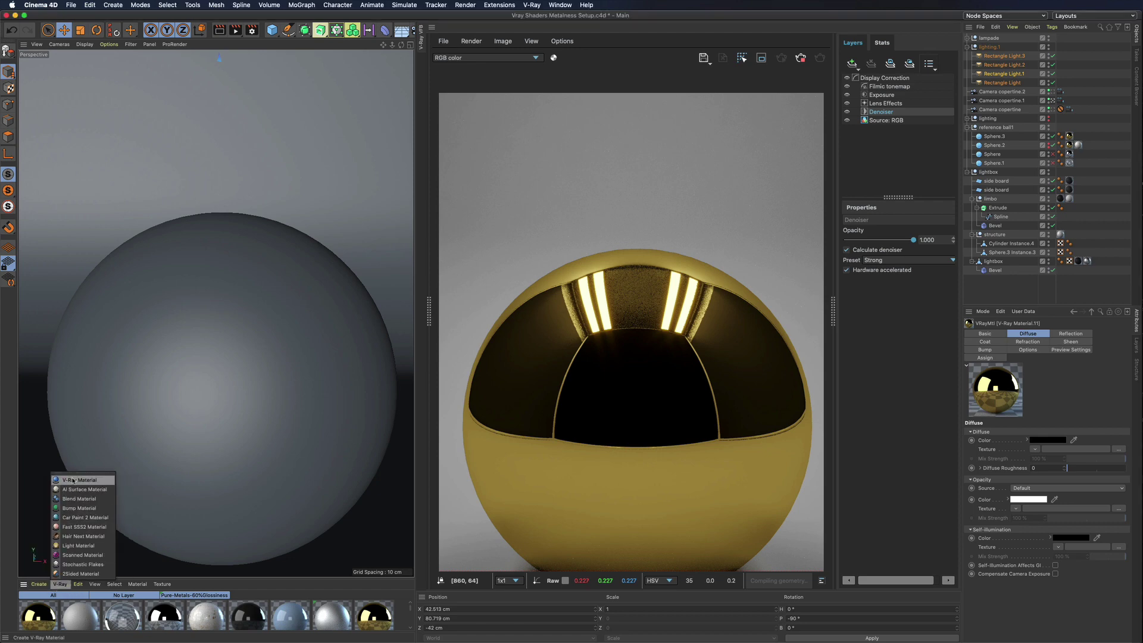
click(73, 480)
double_click(38, 616)
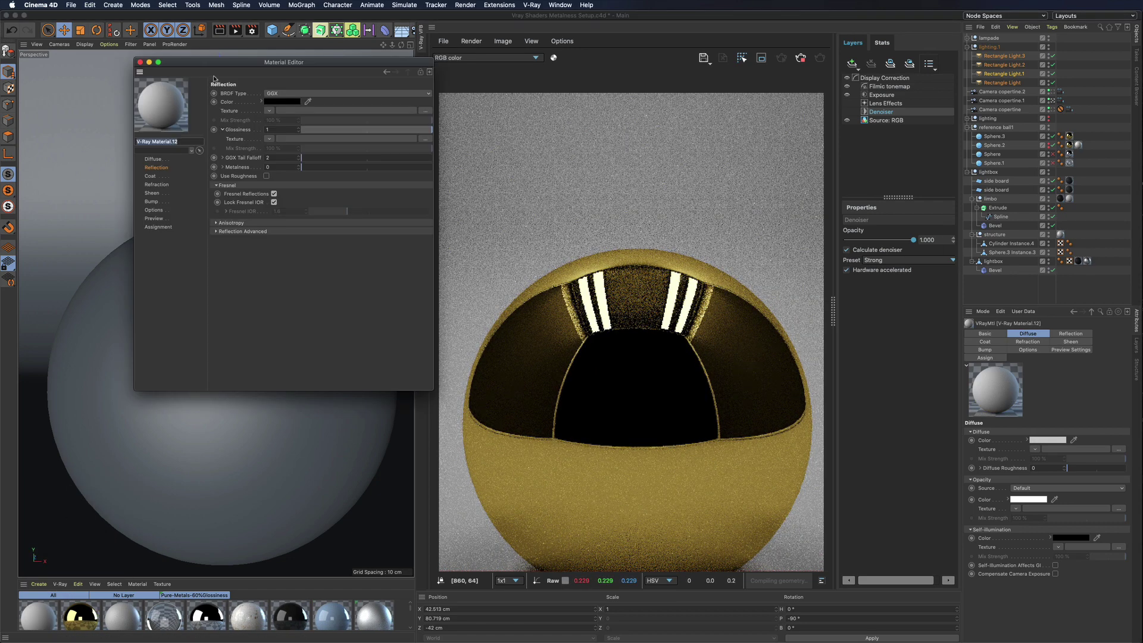
drag(214, 62, 169, 95)
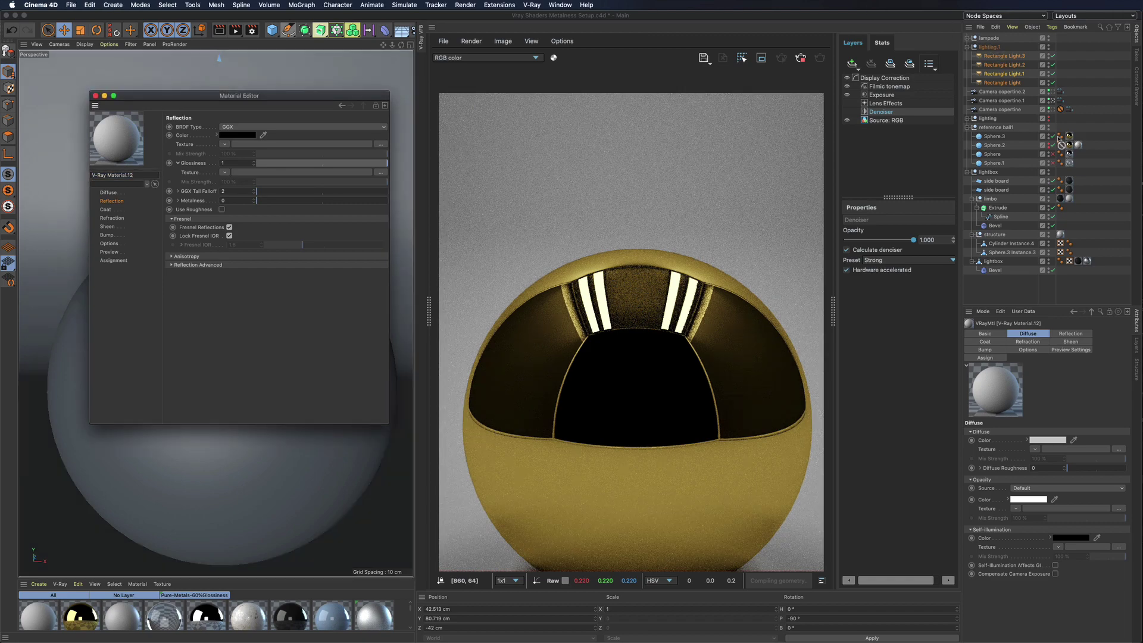
drag(1058, 137, 1069, 140)
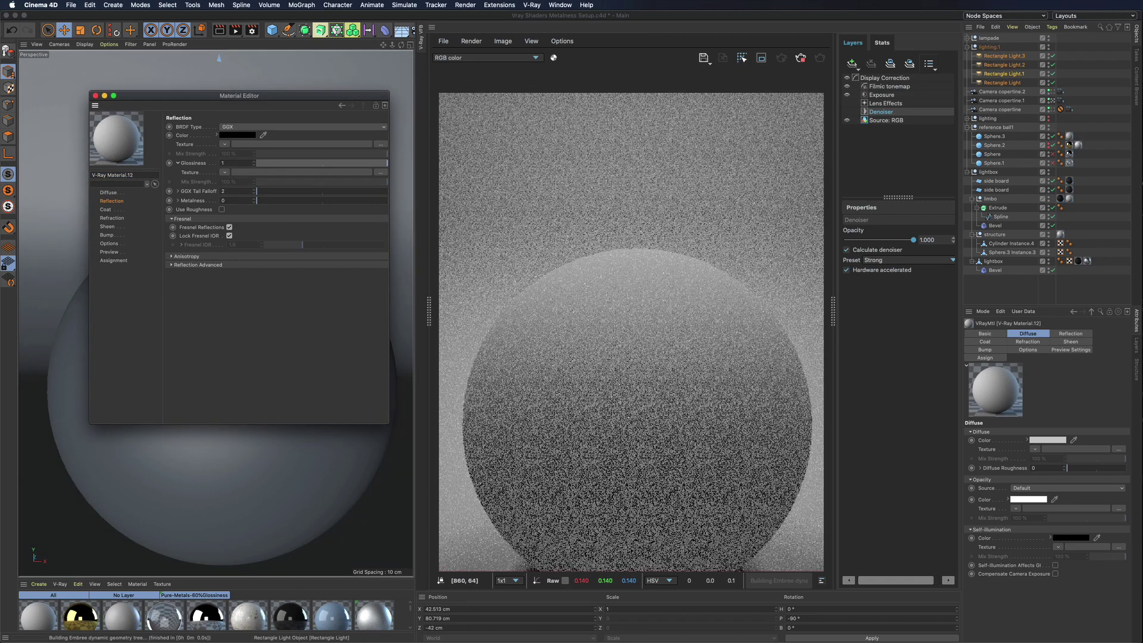
key(super+Tab)
drag(1016, 3, 916, 4)
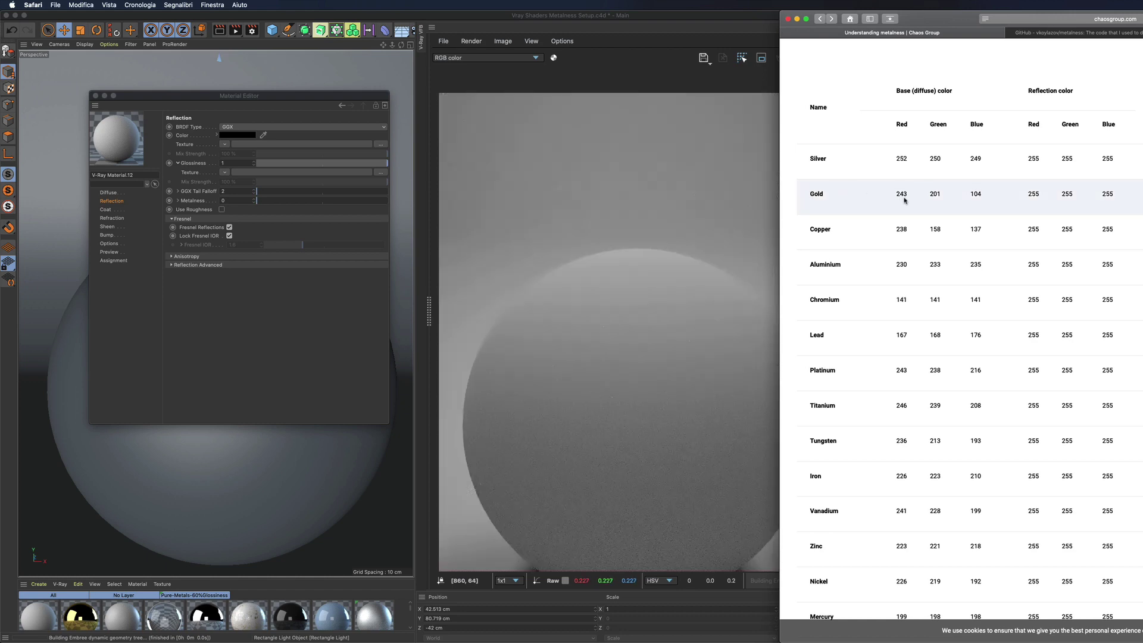
Set the material's diffuse colour to RGB 243, 201, 104.
click(117, 193)
click(228, 135)
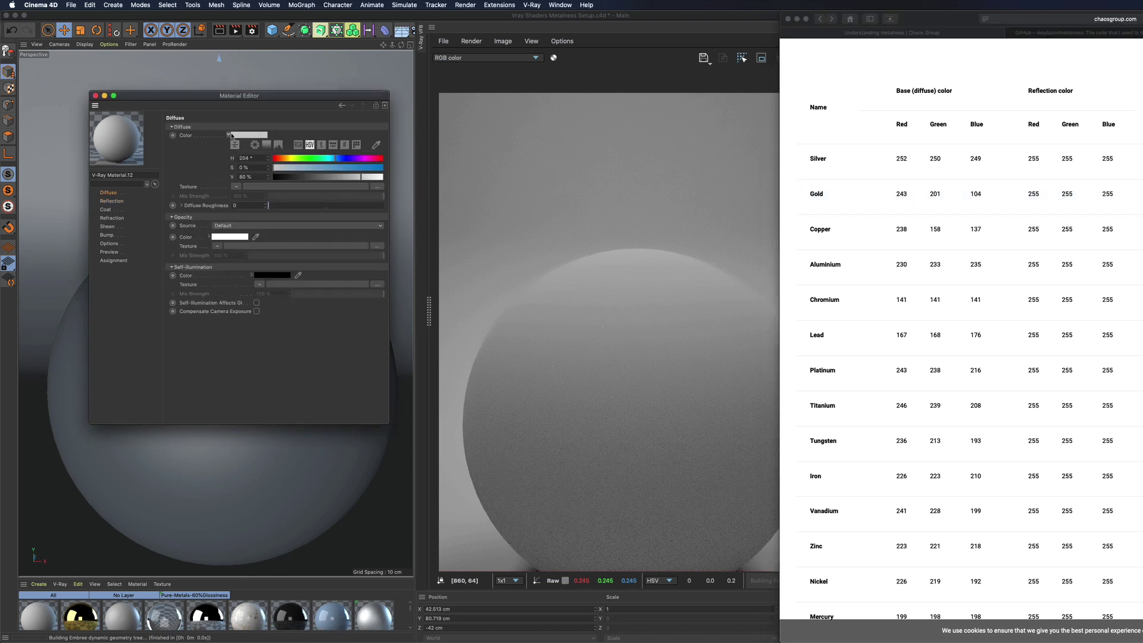
click(298, 147)
click(257, 157)
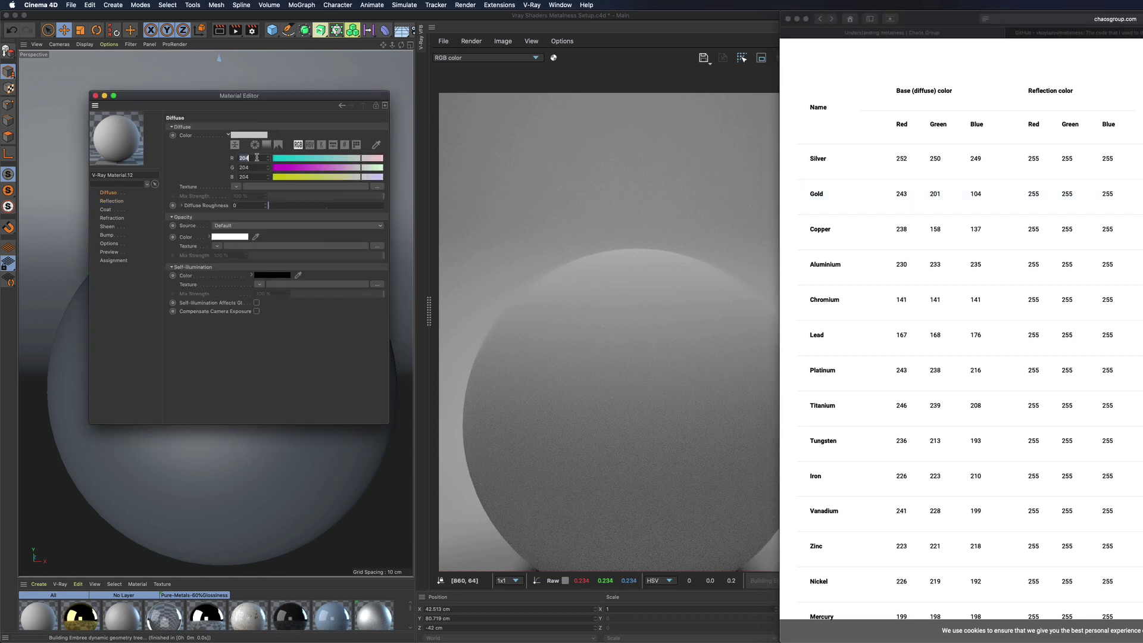
text(243)
click(252, 167)
text(2)
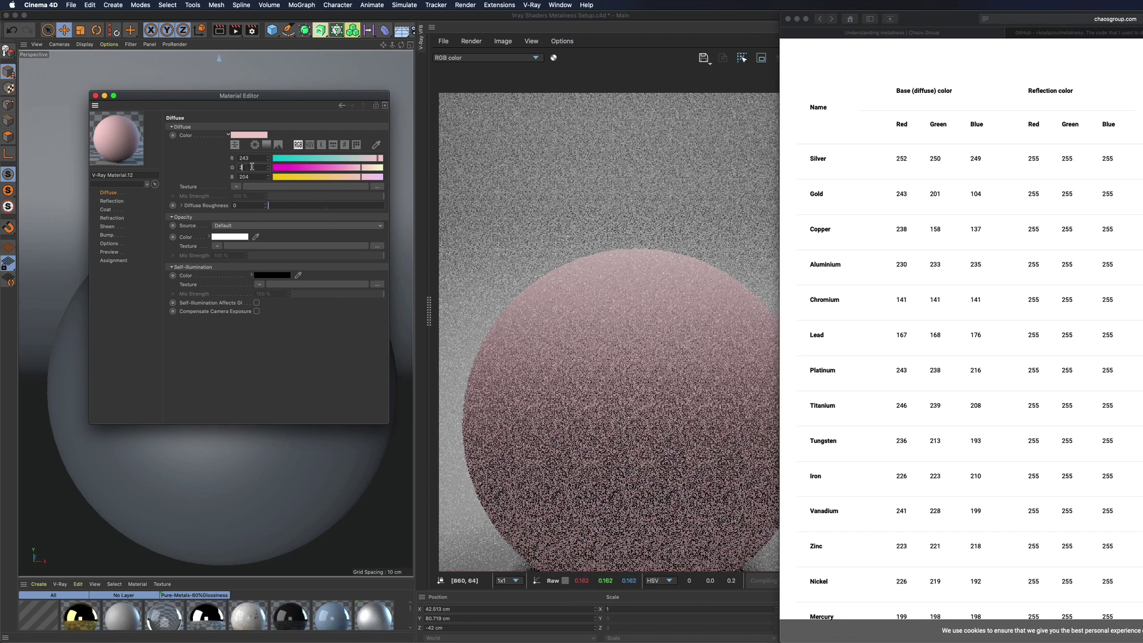
text(01)
click(245, 177)
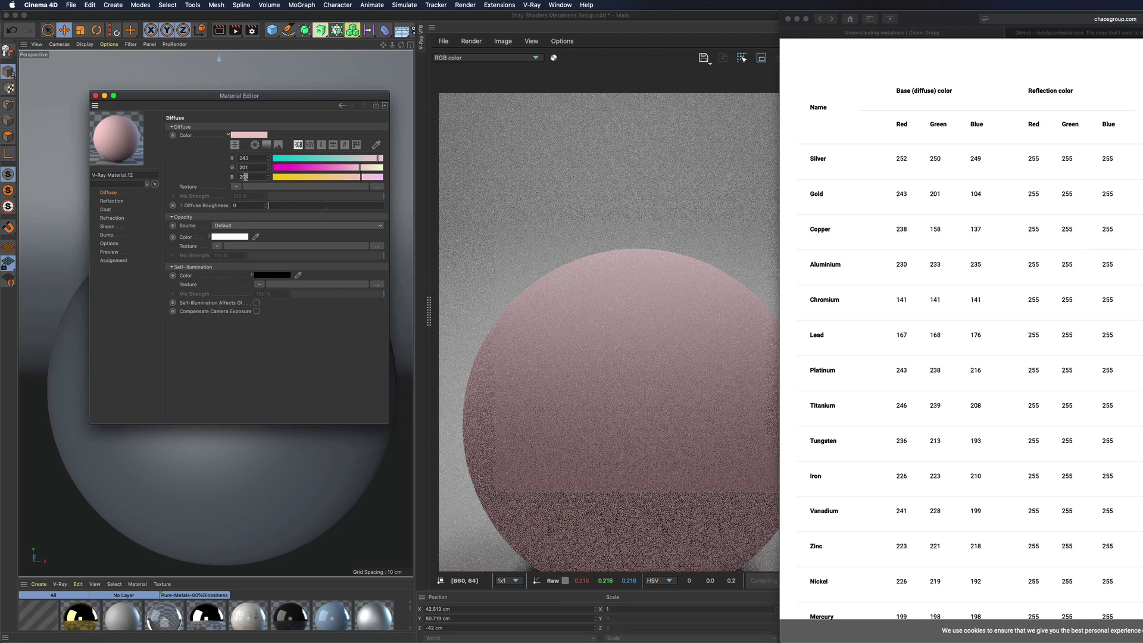
text(104)
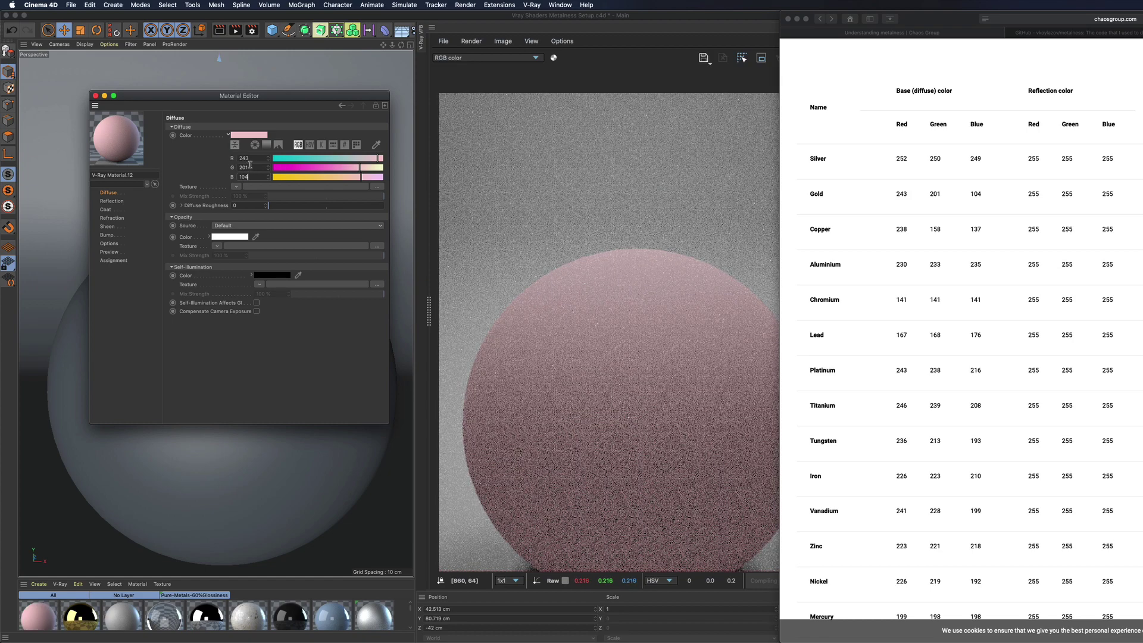
click(247, 158)
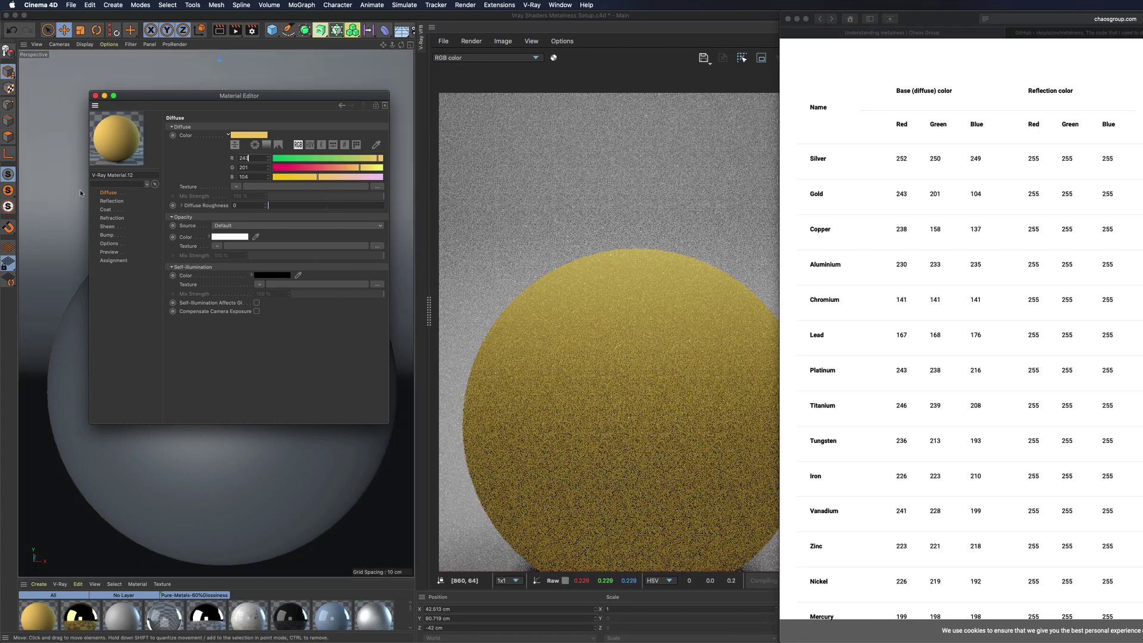
click(111, 200)
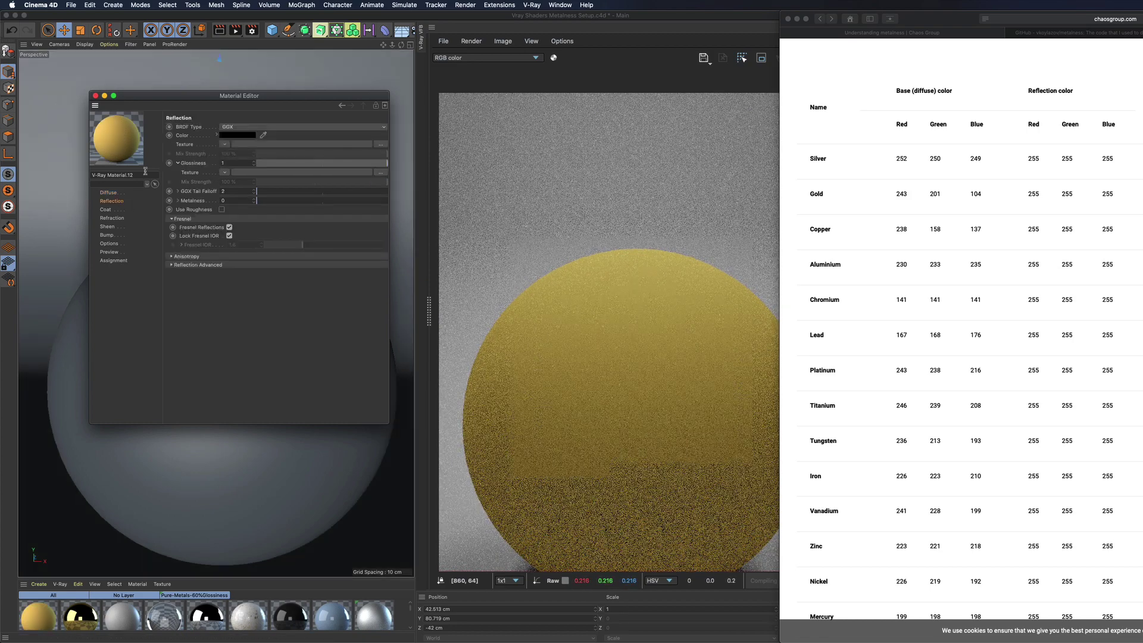
Set the reflection colour to white and Metalness to 1.
click(242, 138)
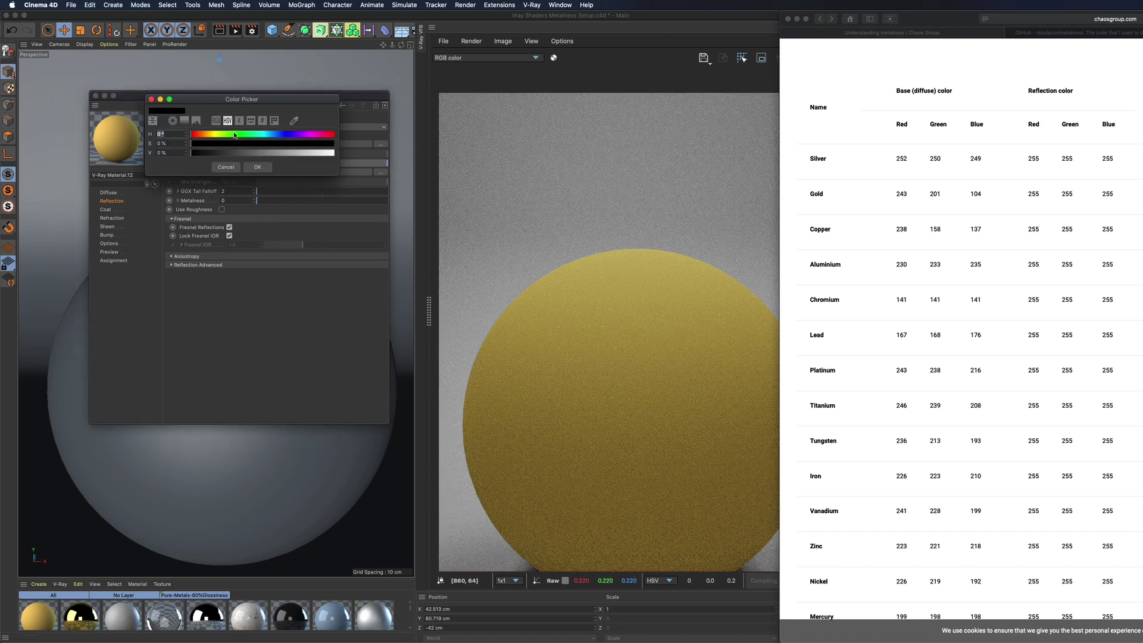
drag(230, 155, 310, 154)
click(257, 167)
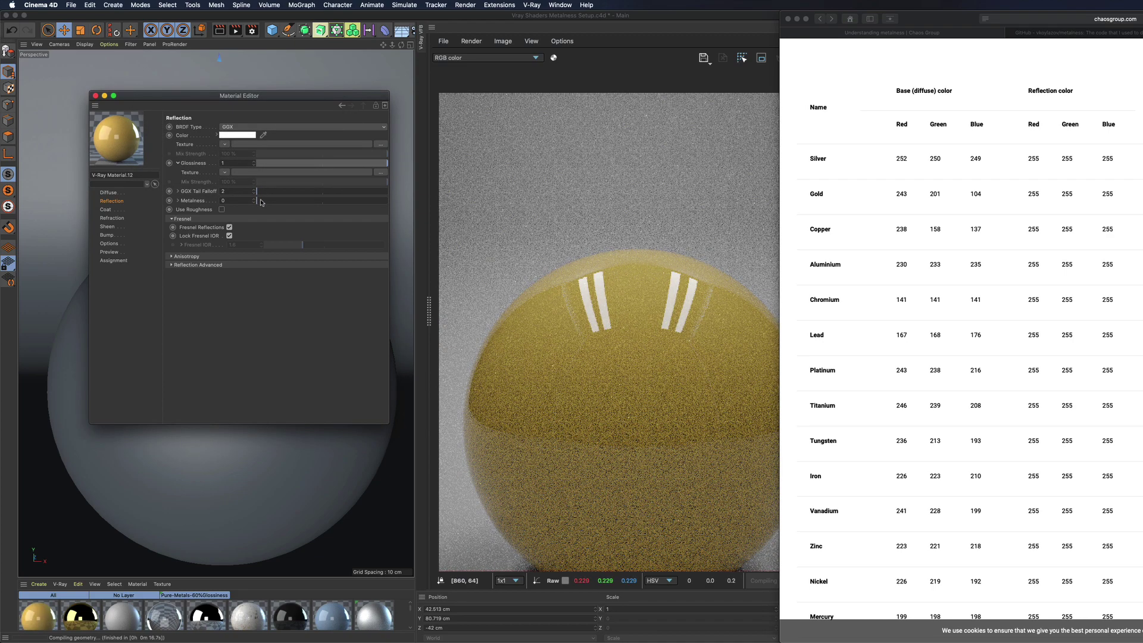
drag(260, 202, 390, 200)
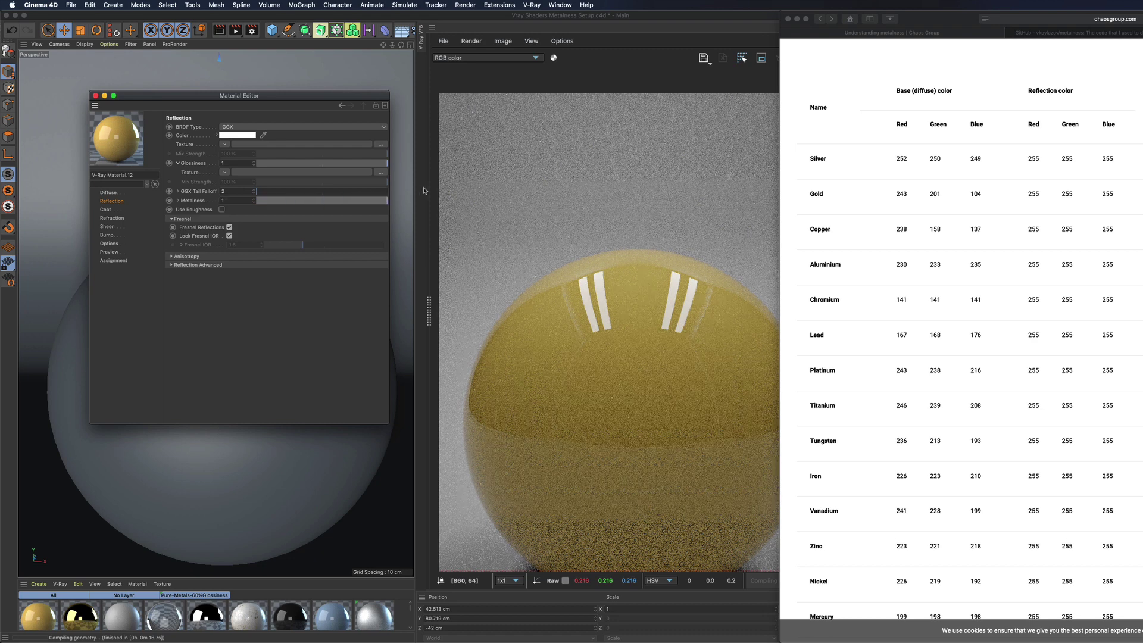
Unlock Fresnel IOR and paste gold's IOR of 1.35002 from the browser table.
click(229, 236)
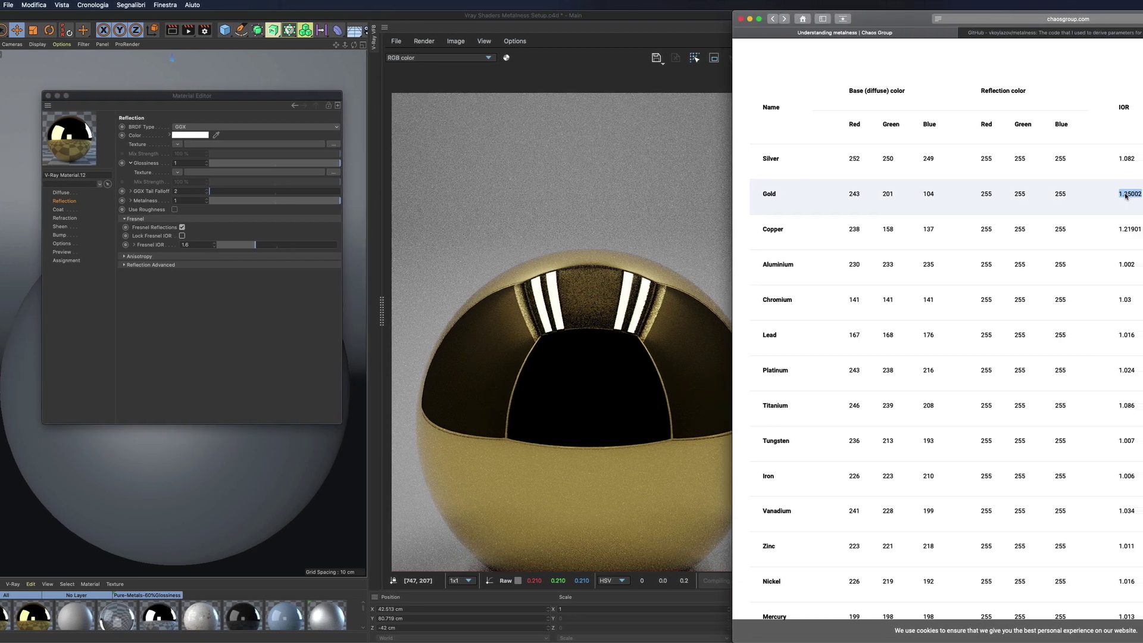
double_click(1059, 193)
right_click(1058, 193)
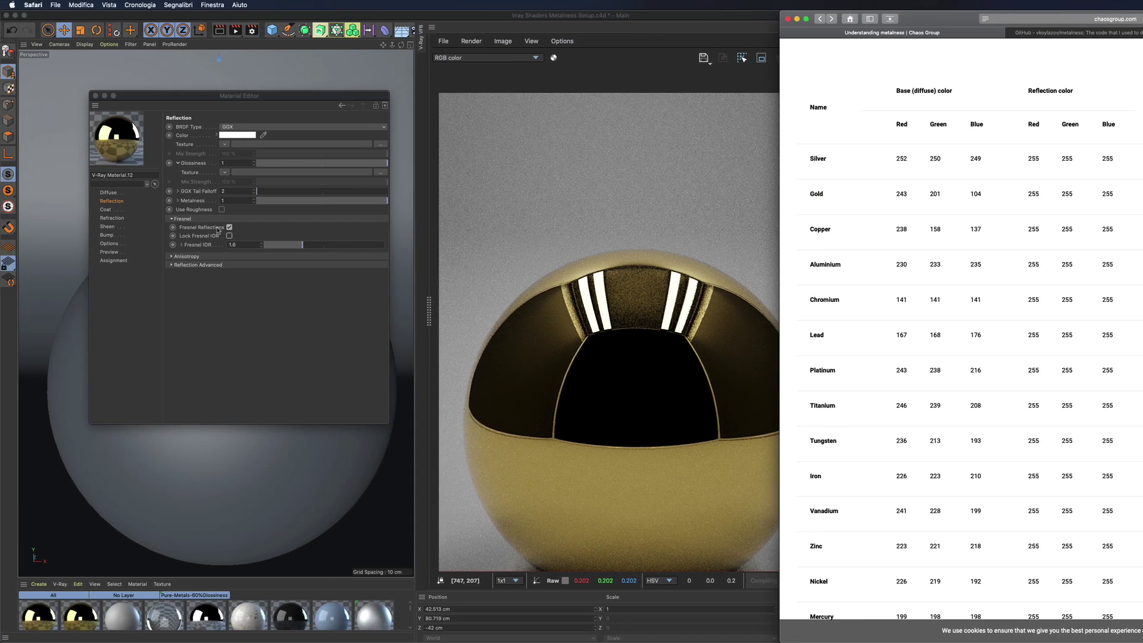
double_click(232, 245)
right_click(233, 245)
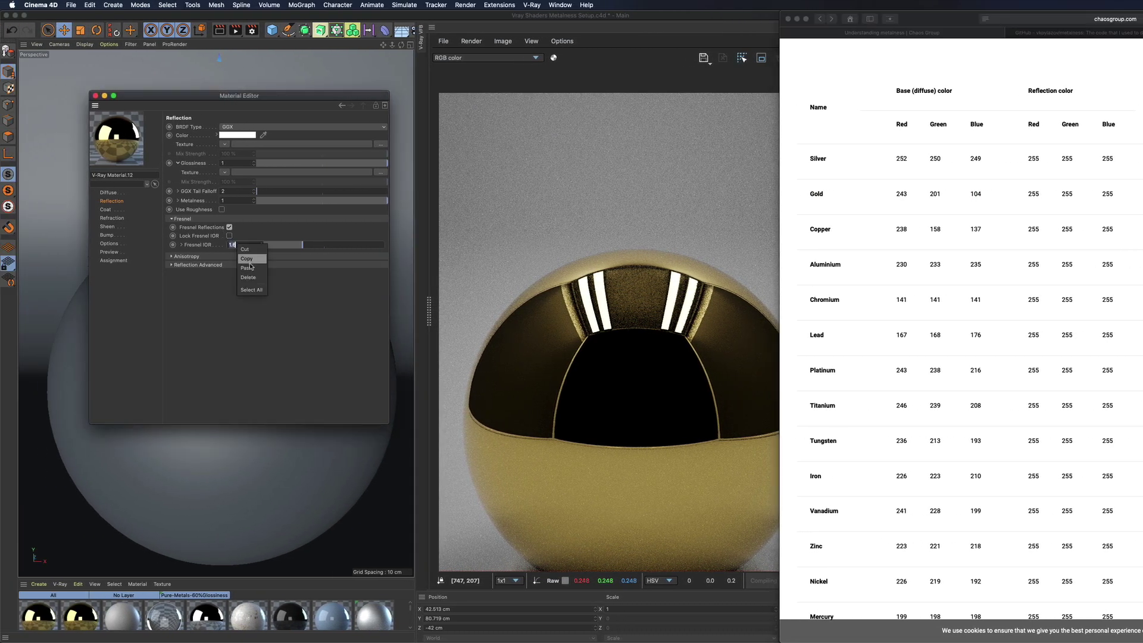
click(247, 268)
key(Return)
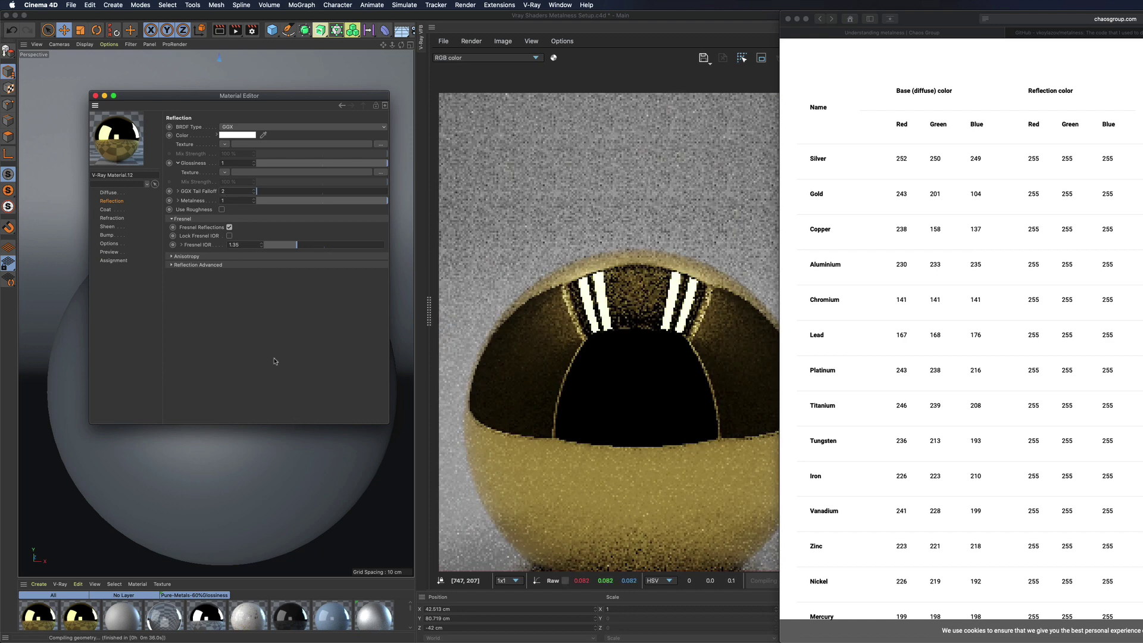
click(870, 38)
key(super+m)
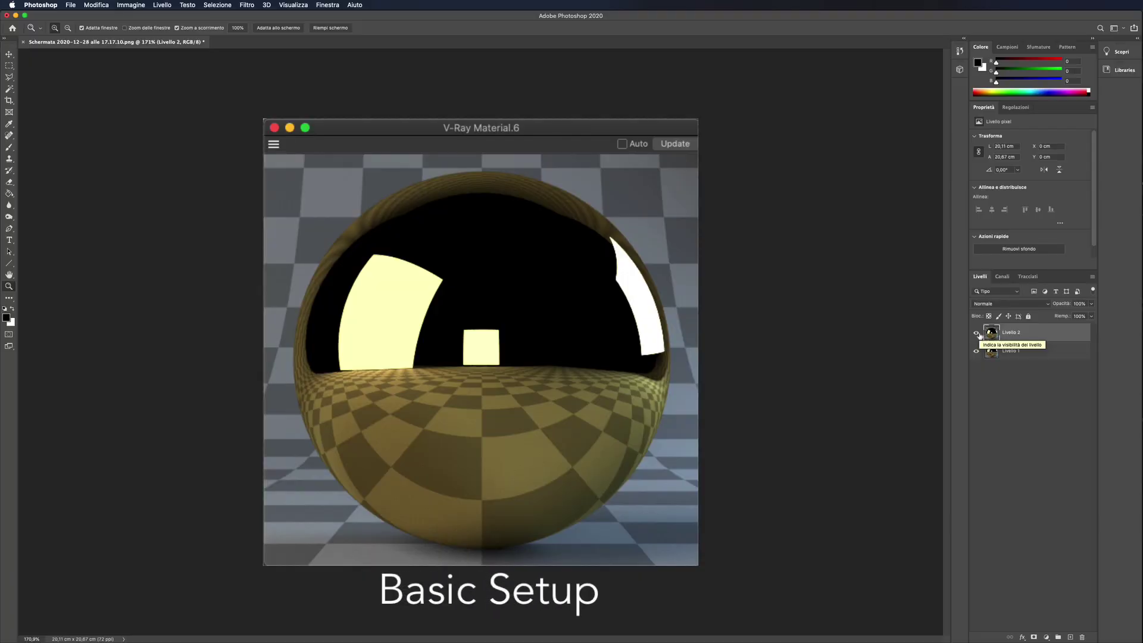
Hide Photoshop's Livello 2 layer to reveal the Material.5 render, then return to Cinema 4D.
click(976, 334)
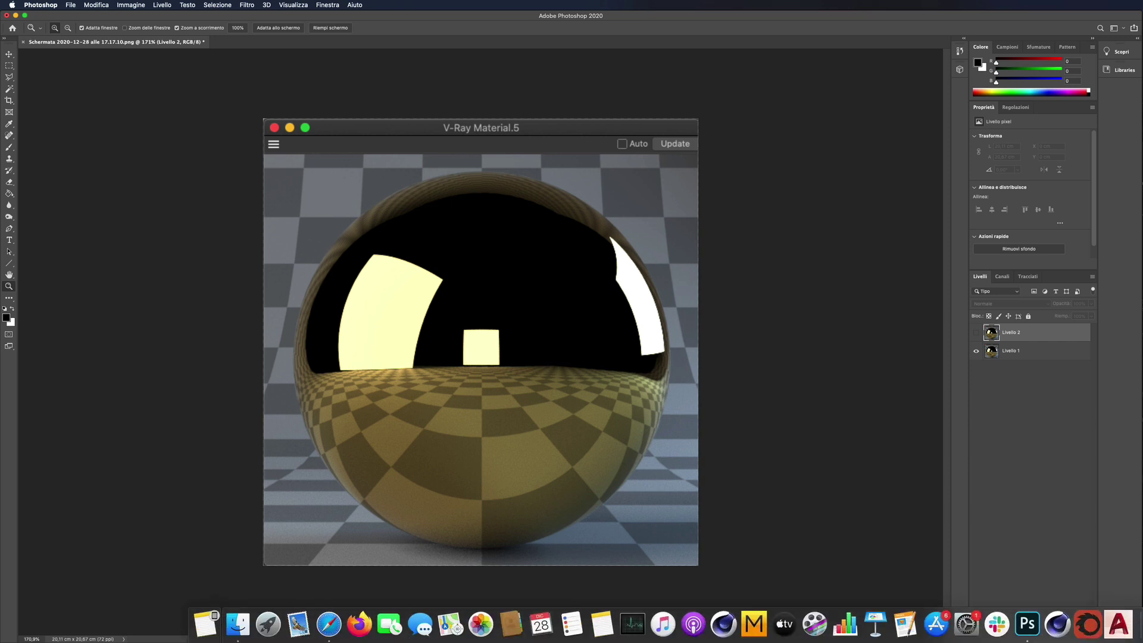
click(1056, 595)
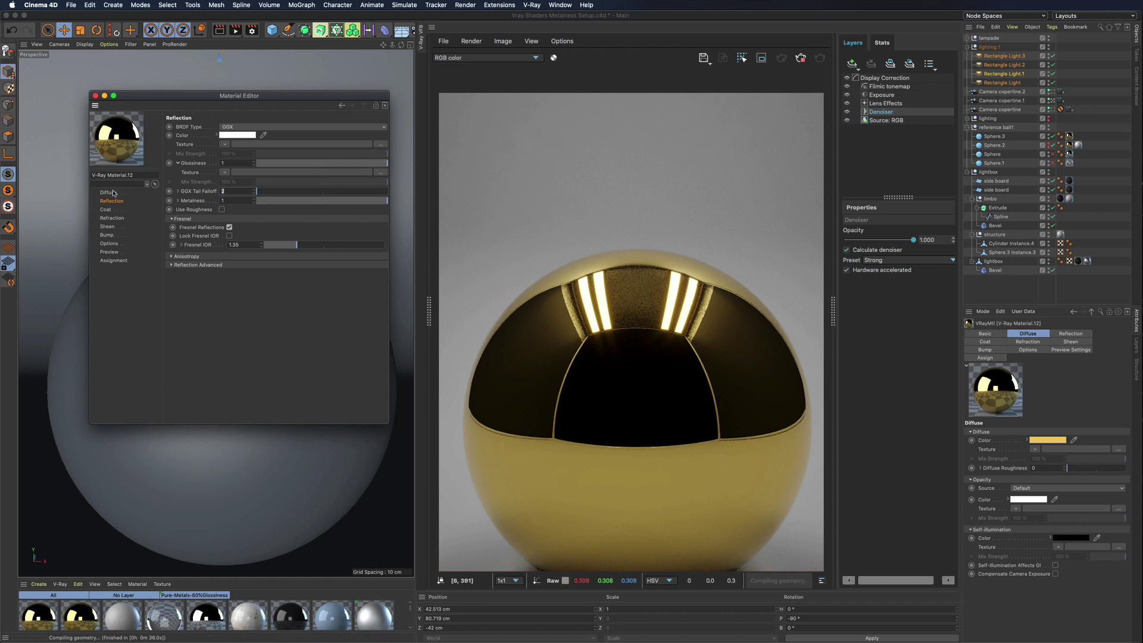
Load brushed 90 gloss.tif as the glossiness map and set Tiles V to 0.5.
click(224, 172)
mouse_move(234, 252)
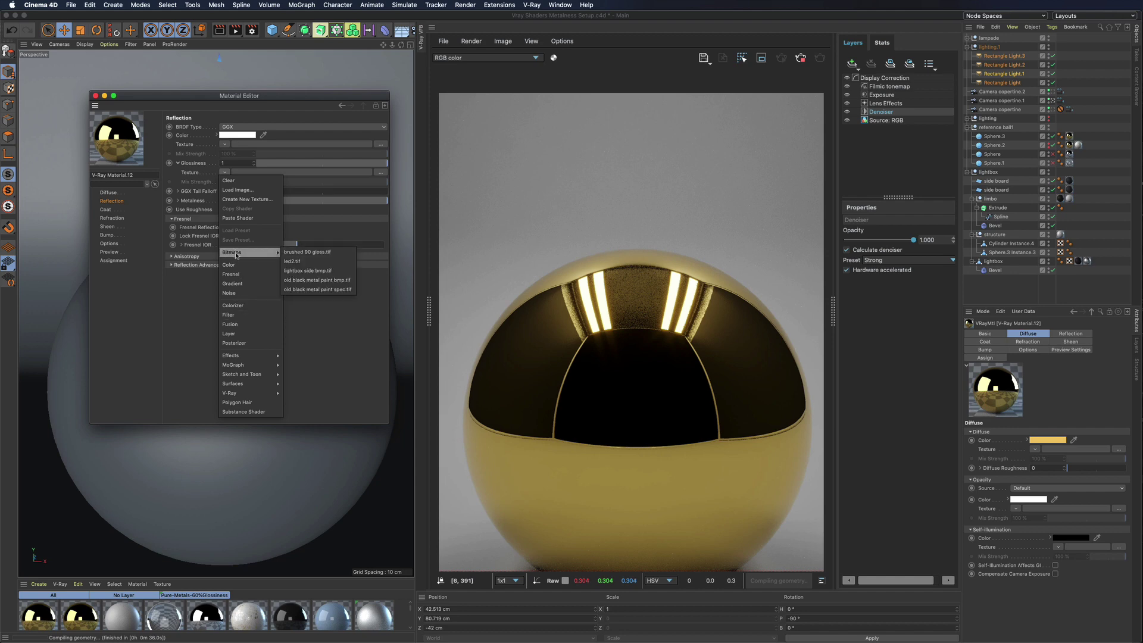
click(304, 253)
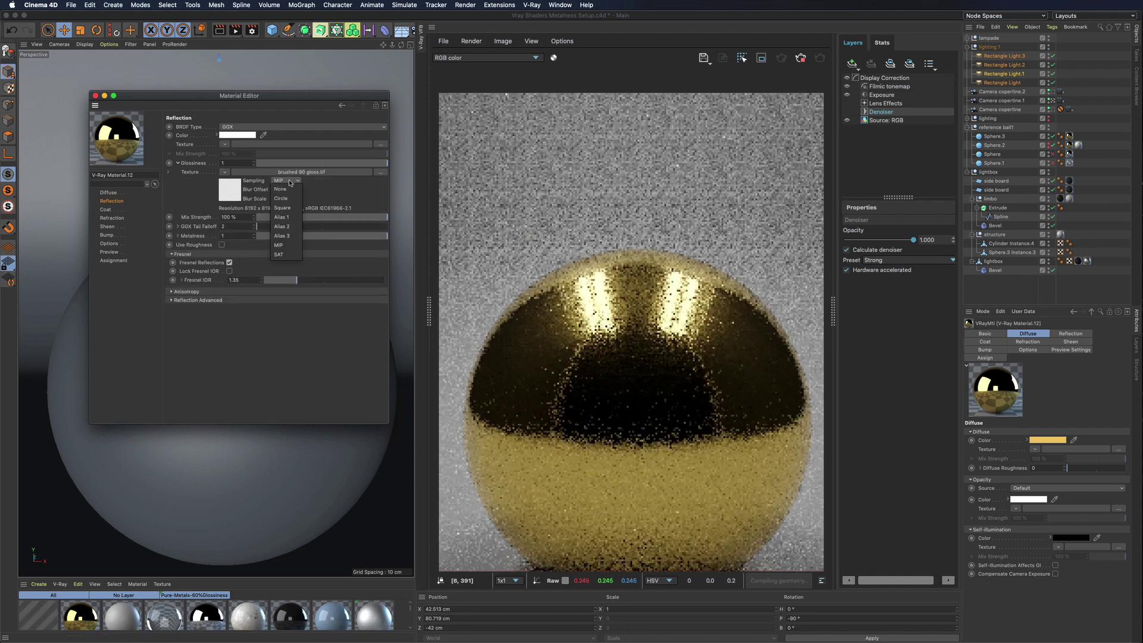
click(1069, 137)
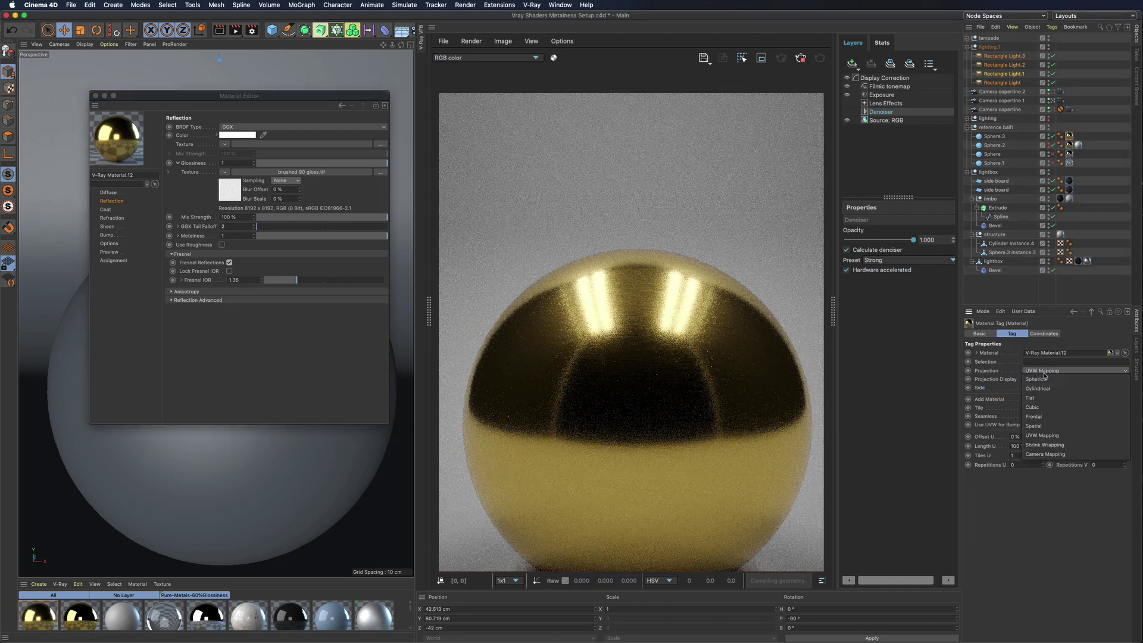
text(0.5)
key(Return)
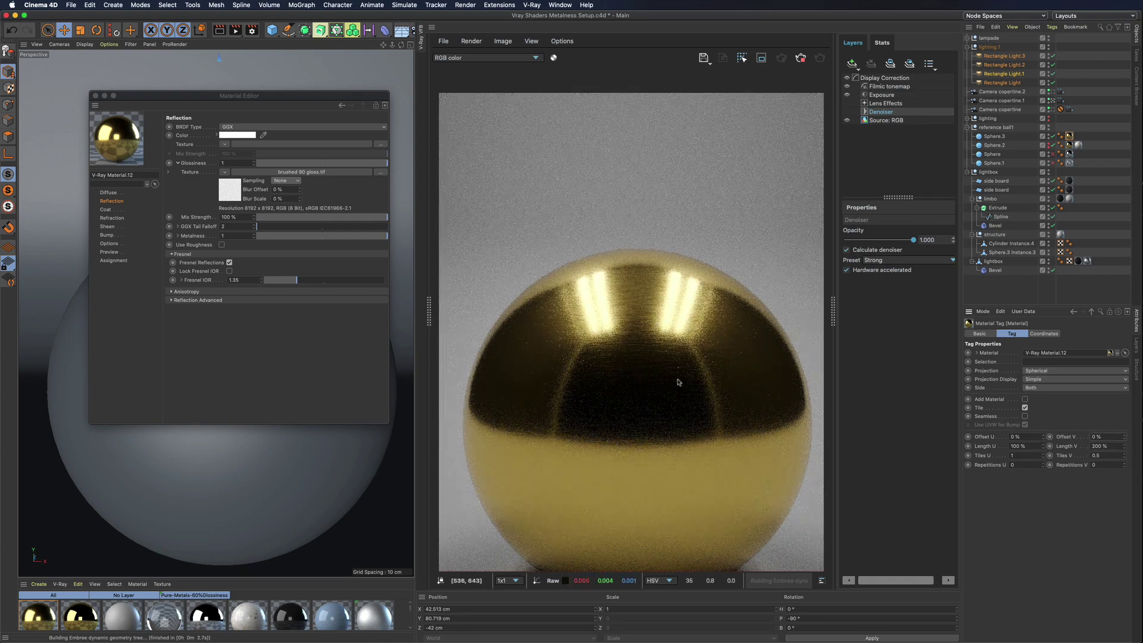
Set Anisotropy to 0.614 on the X axis, comparing Metalness 0 against 1.
click(186, 291)
drag(357, 300, 363, 300)
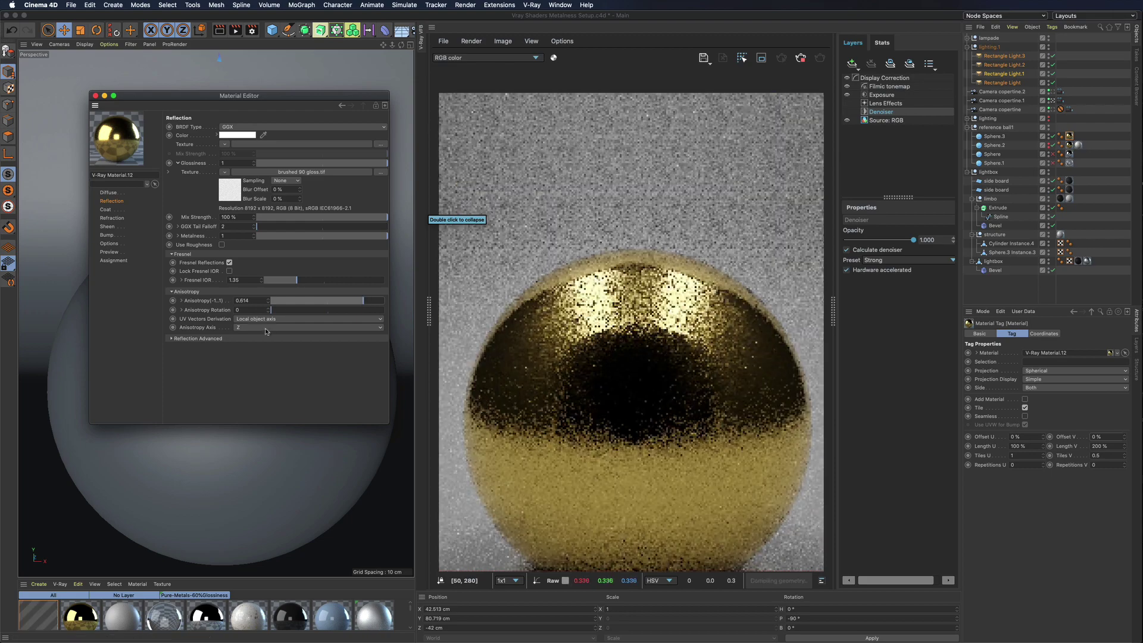
click(266, 328)
click(265, 337)
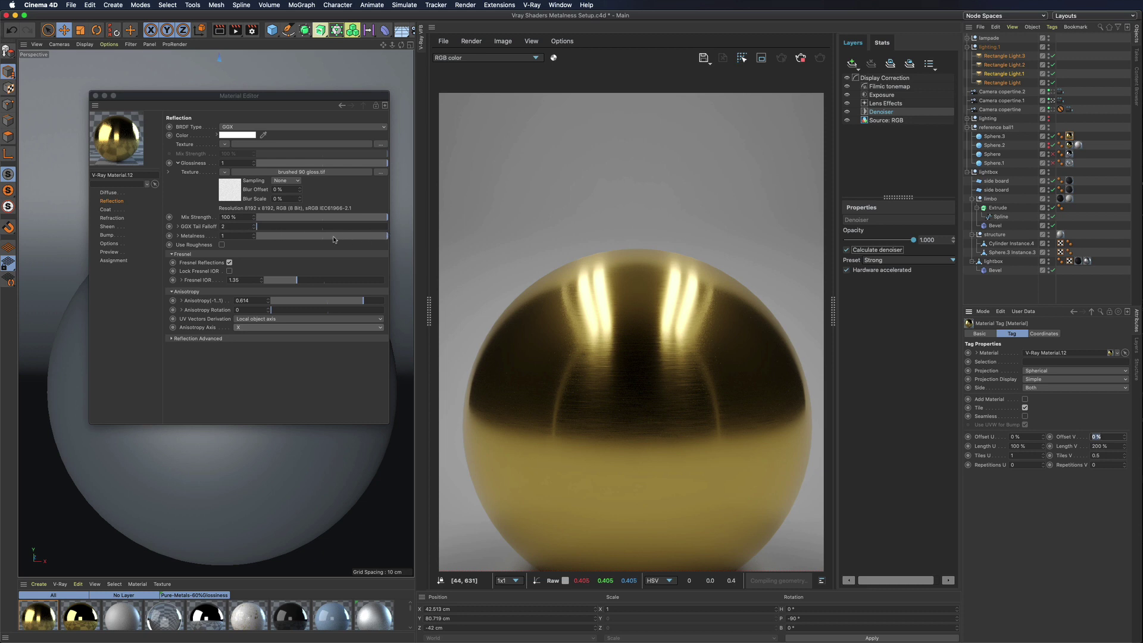
drag(259, 238, 243, 241)
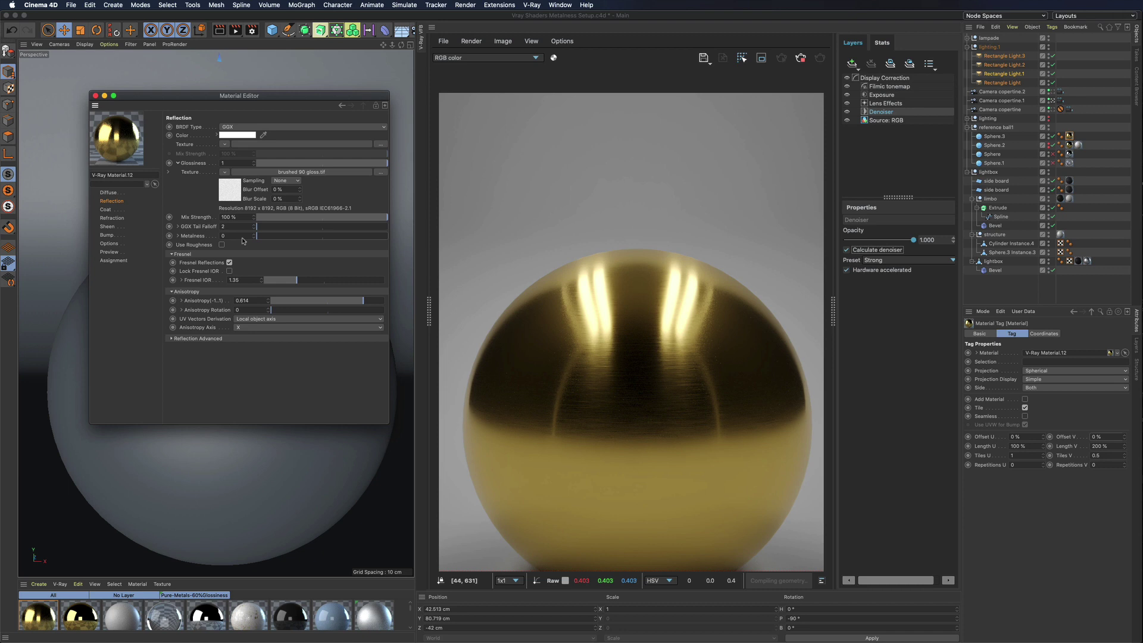
drag(257, 236, 513, 233)
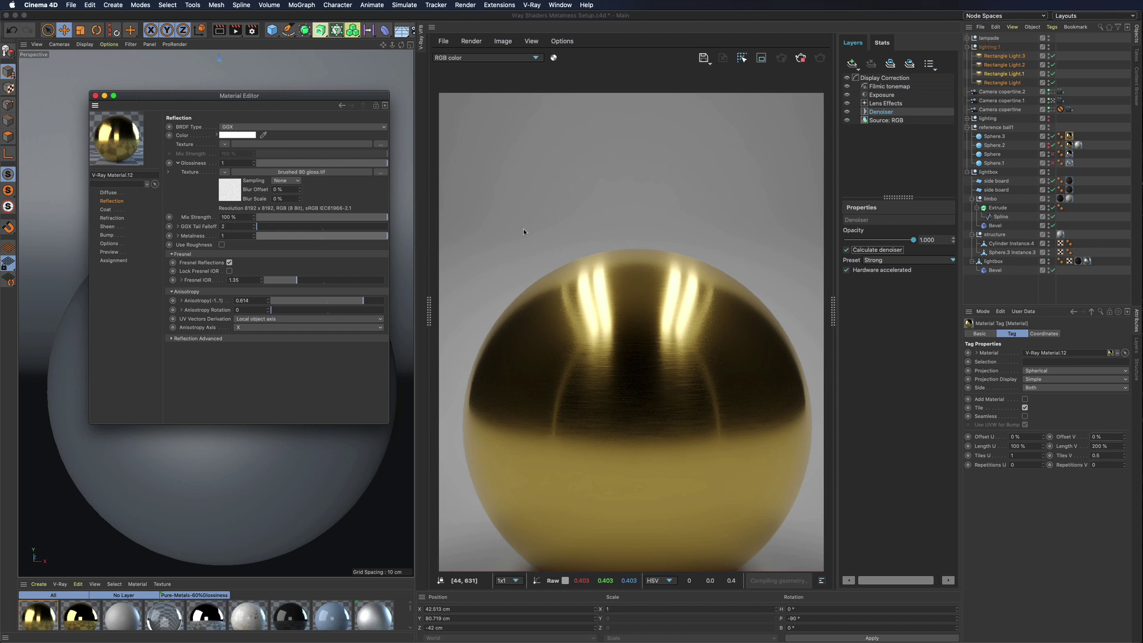
Assign worn painted V-Ray Material.5 to Sphere.3 and inspect its Metalness Filter shader mask.
double_click(1068, 137)
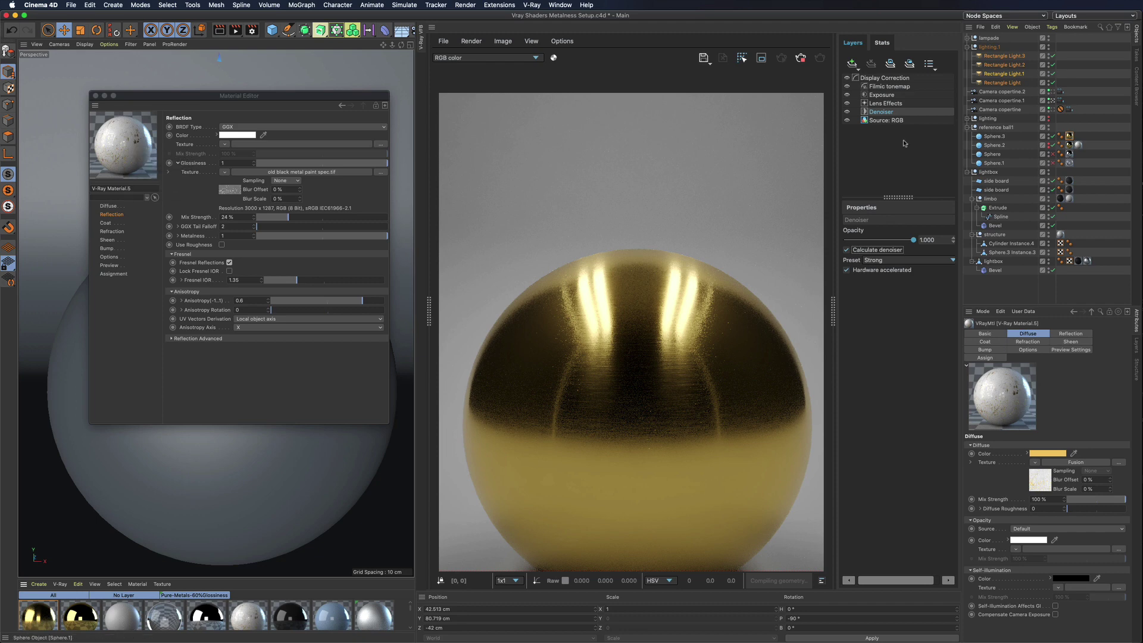
drag(1069, 136, 1080, 137)
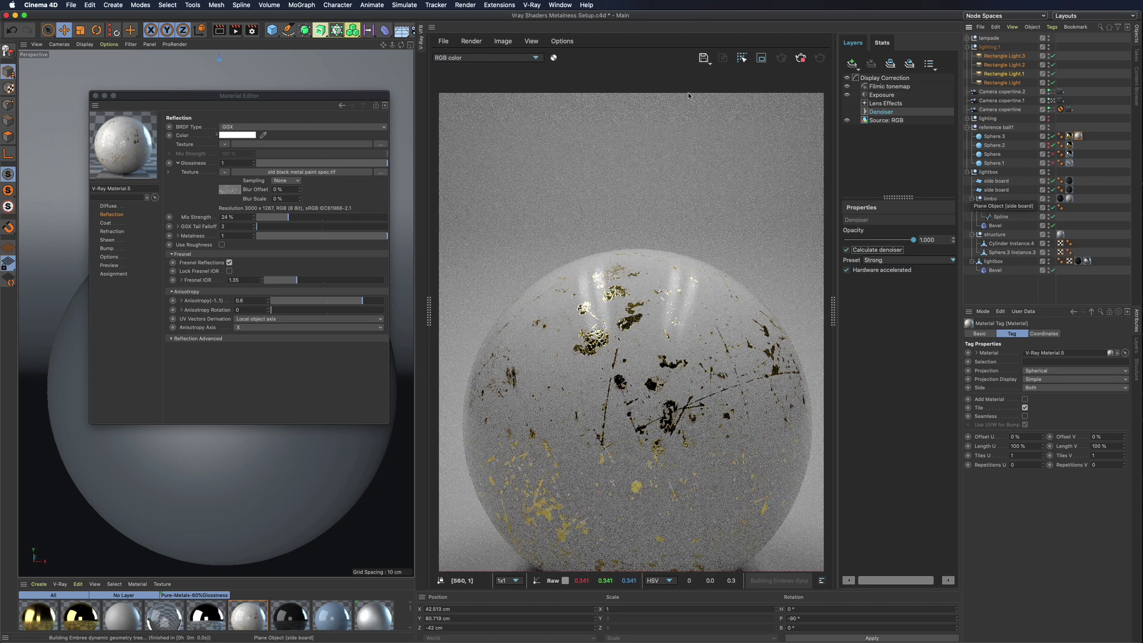
click(178, 236)
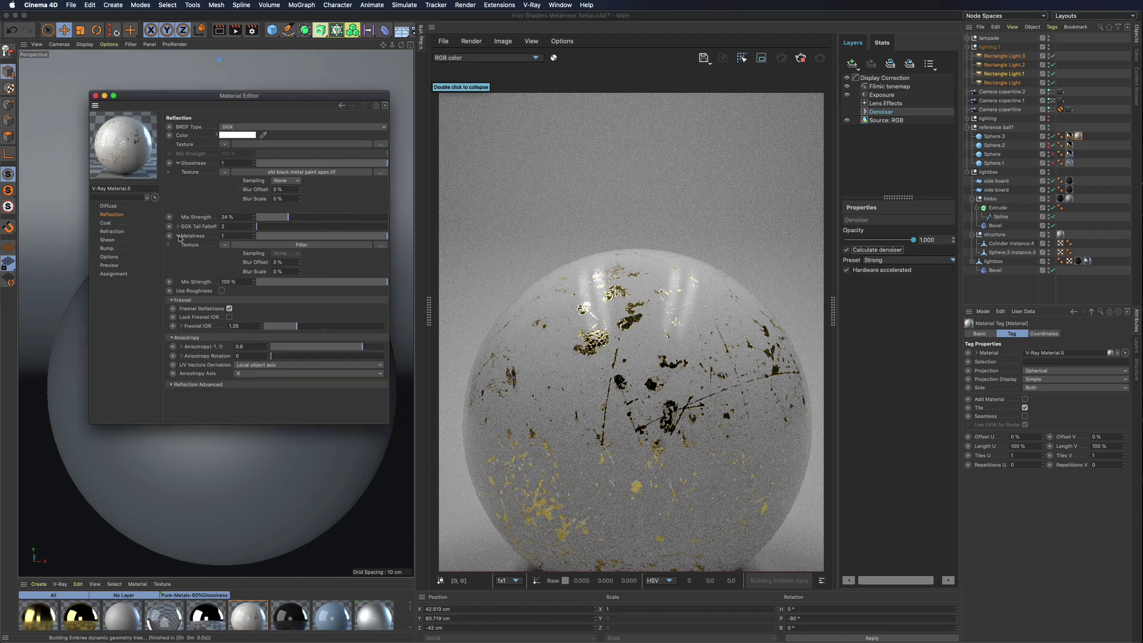
click(241, 246)
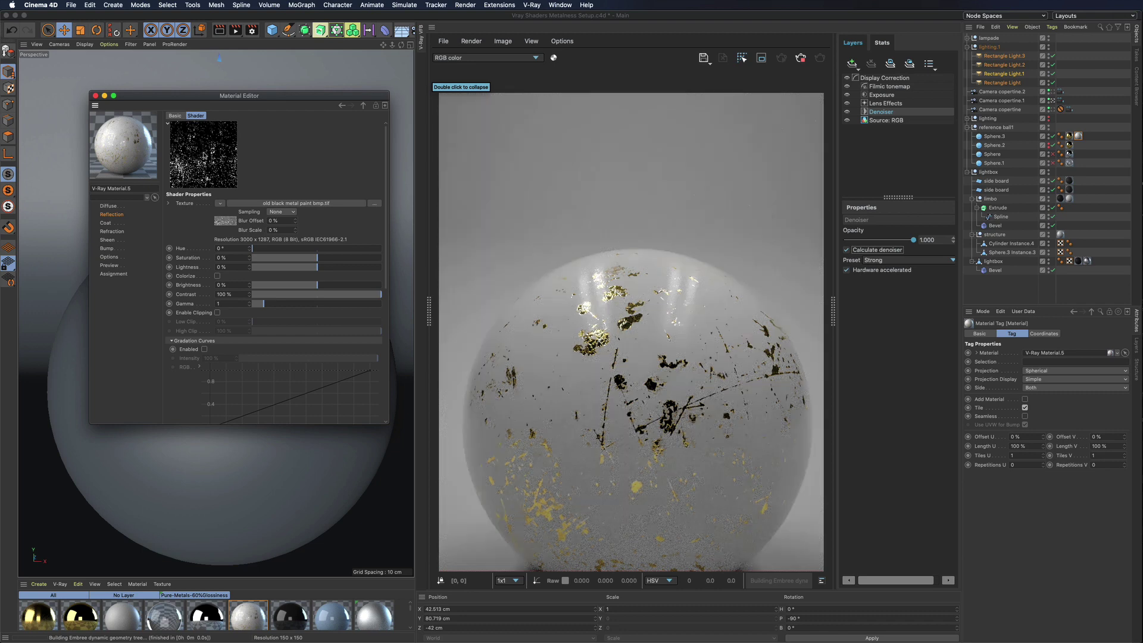
click(342, 105)
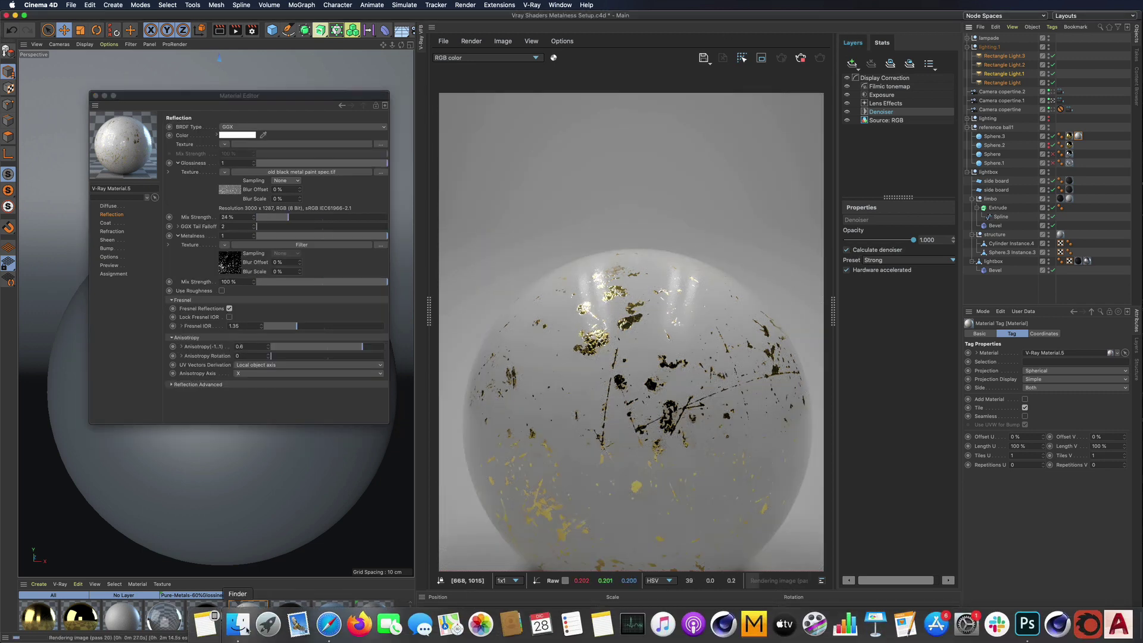
Preview the saved metal test renders in Quick Look, stepping through to the rusty metal one.
mouse_move(237, 627)
click(234, 628)
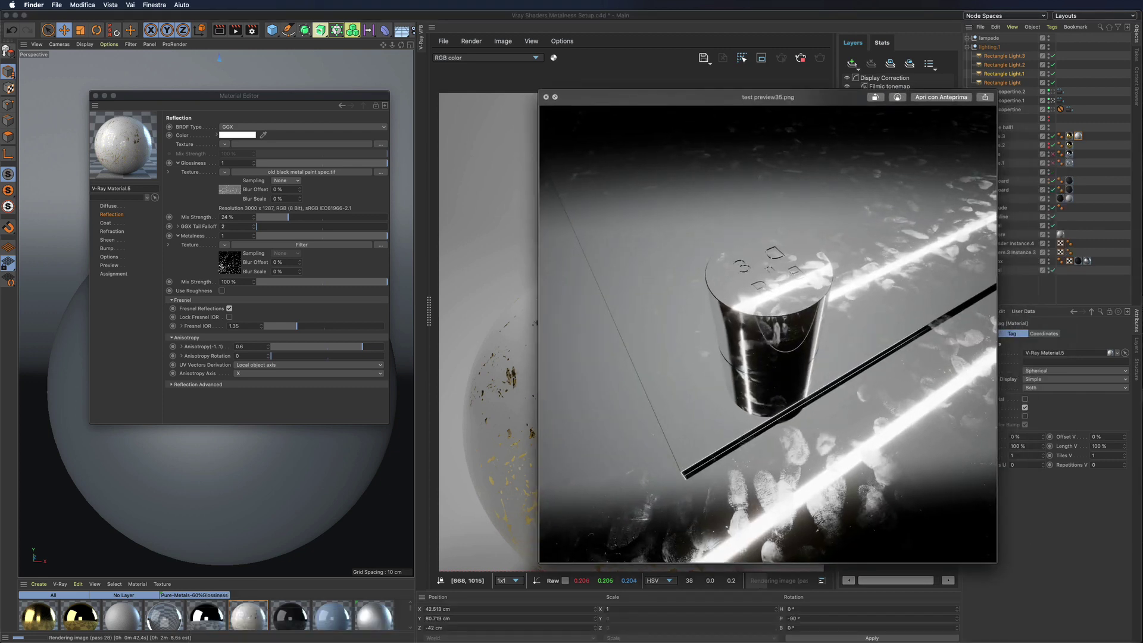
key(Left)
key(Left)
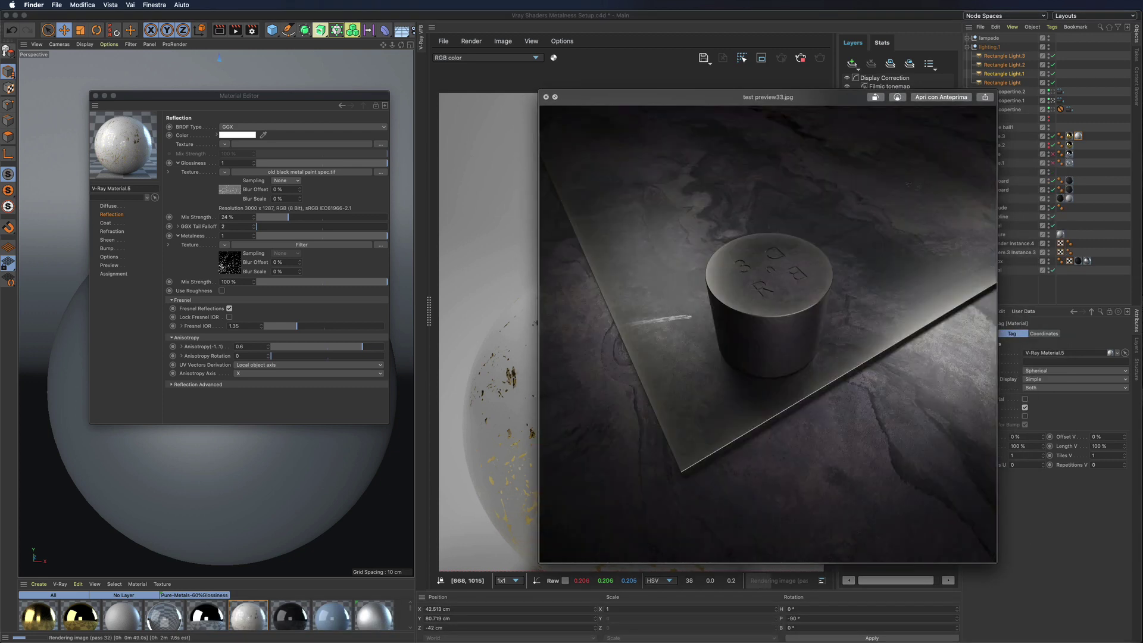
key(Left)
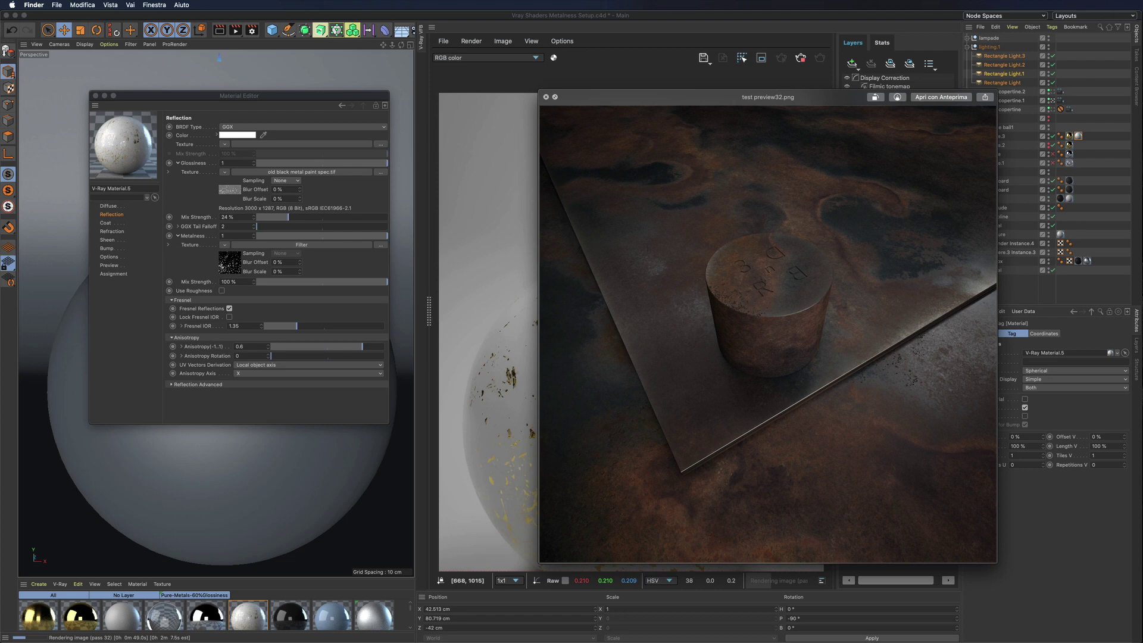
key(Left)
key(Left)
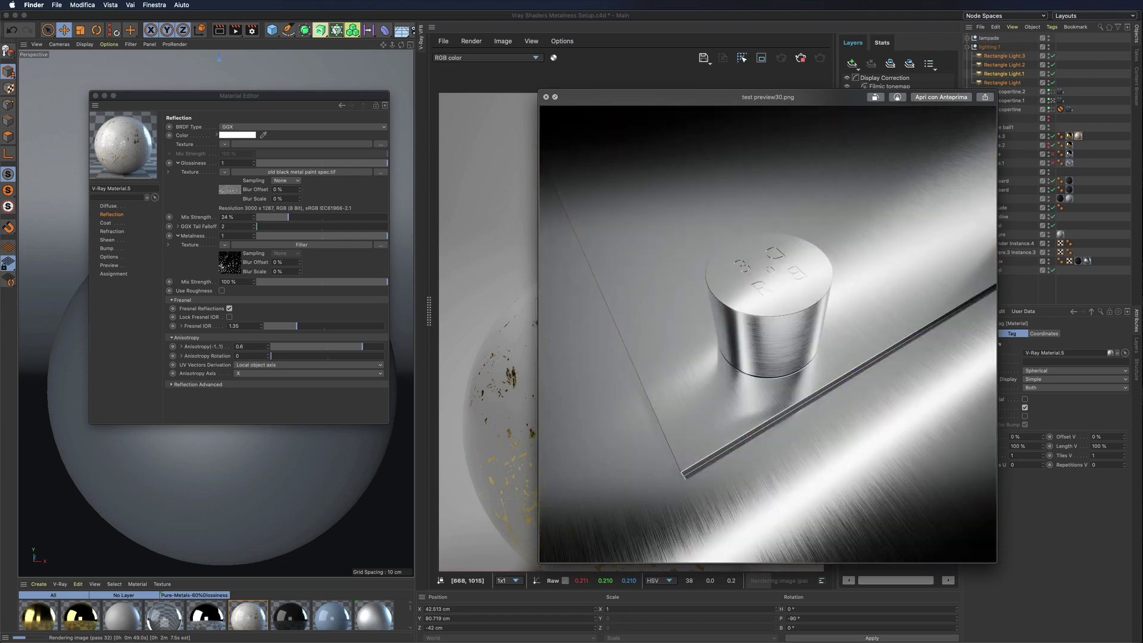
key(super+Tab)
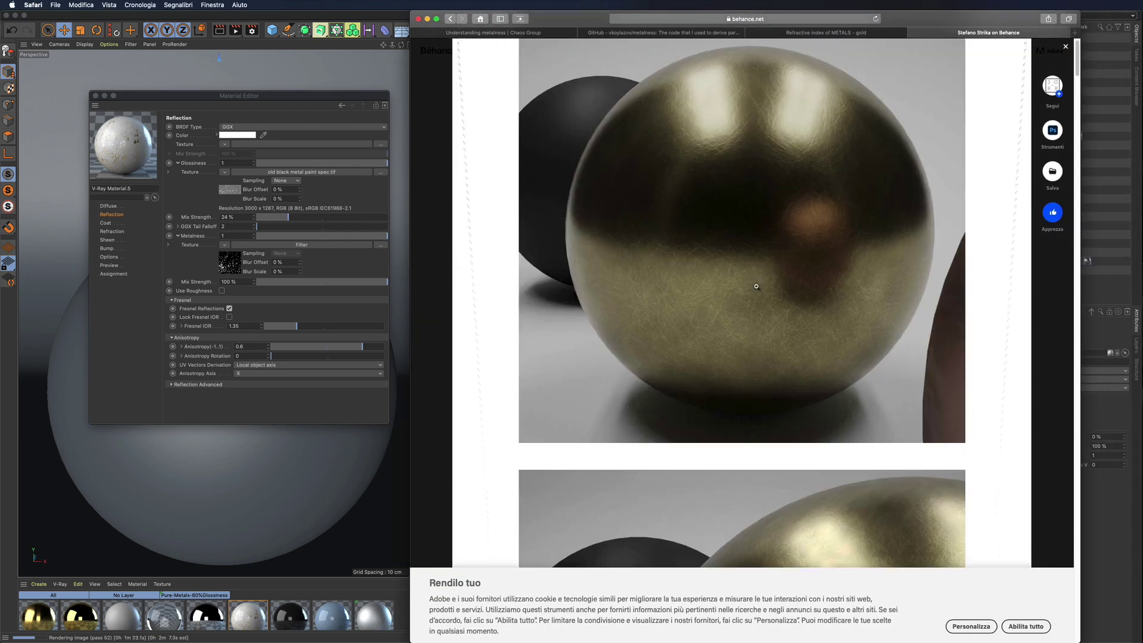
Scroll the Behance project past worn metal walls and the gold sphere grid to the thank-you card.
scroll(817, 327, down, 5)
scroll(885, 383, down, 3)
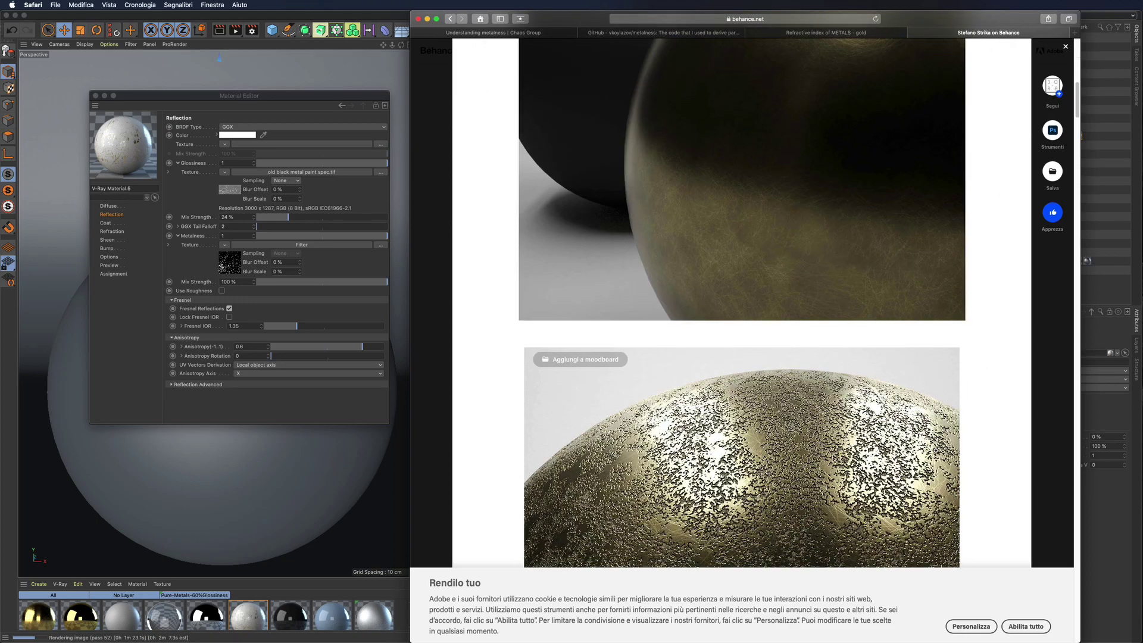
scroll(960, 418, down, 2)
scroll(960, 418, down, 2)
scroll(959, 416, down, 2)
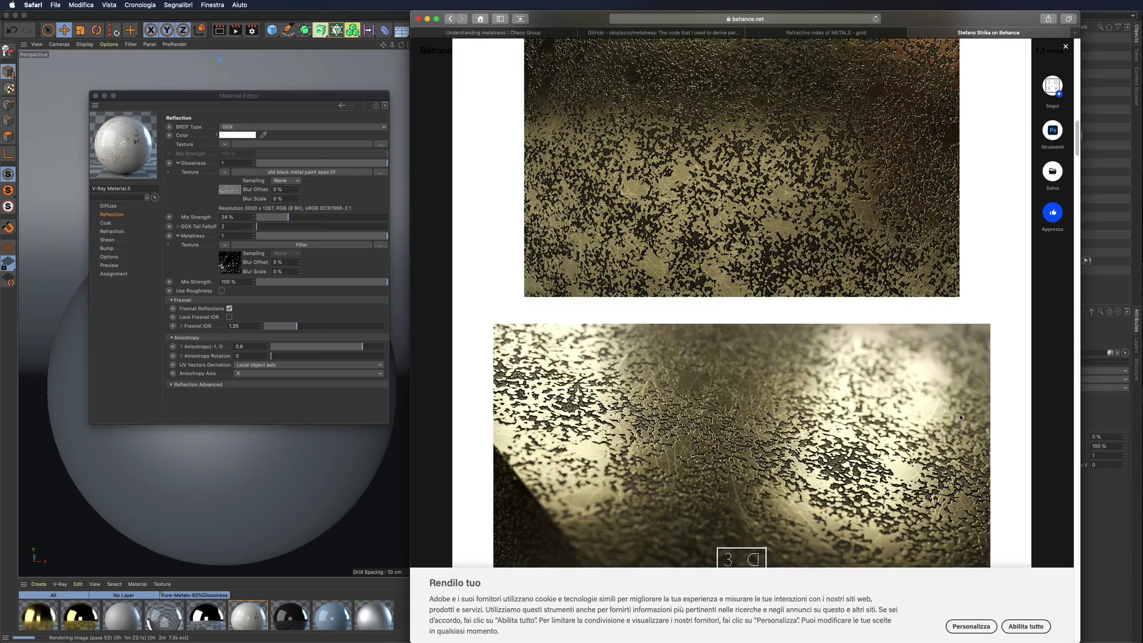
scroll(960, 415, down, 2)
scroll(959, 415, down, 2)
scroll(959, 415, down, 3)
scroll(959, 416, down, 3)
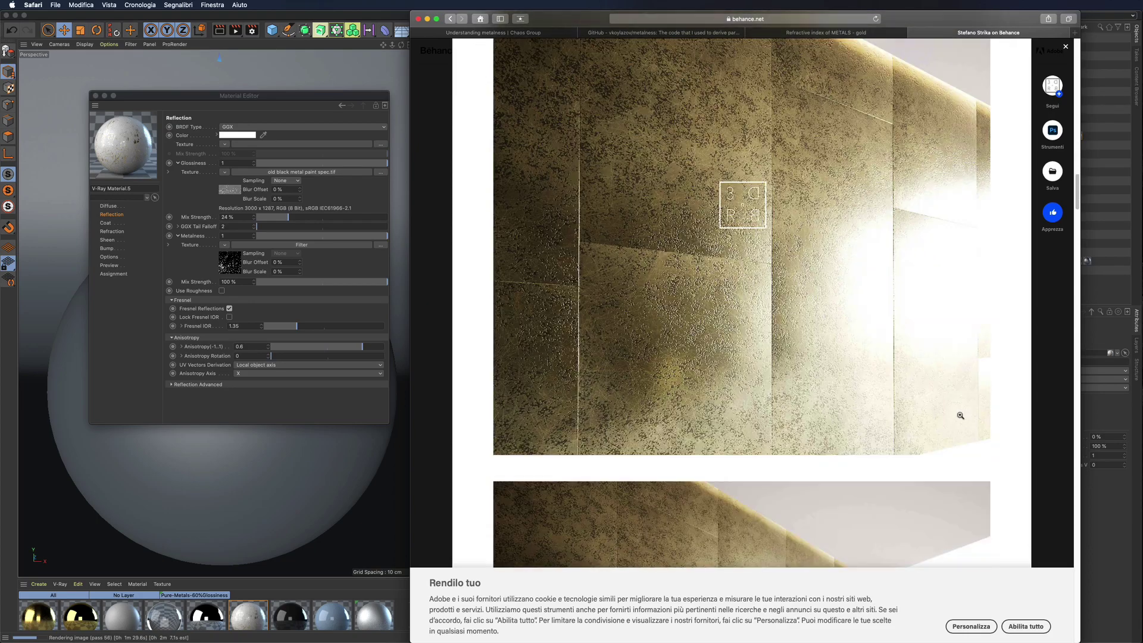
scroll(959, 415, down, 3)
scroll(960, 414, down, 3)
scroll(959, 416, down, 3)
scroll(959, 416, down, 3)
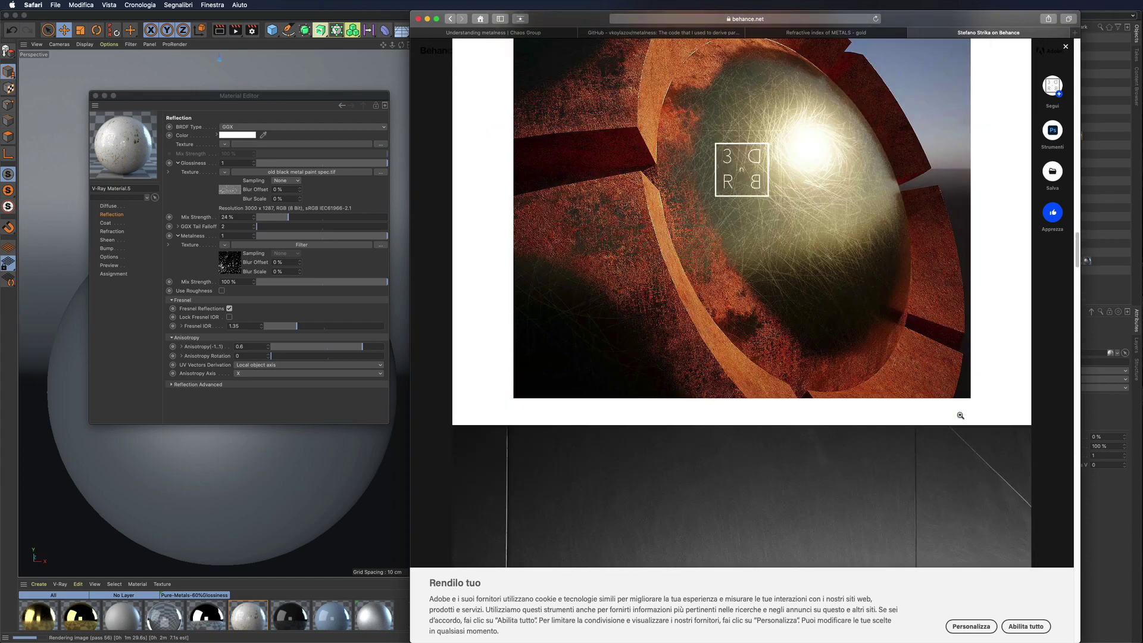
scroll(959, 417, down, 3)
scroll(960, 417, down, 3)
scroll(960, 418, down, 3)
scroll(960, 417, down, 5)
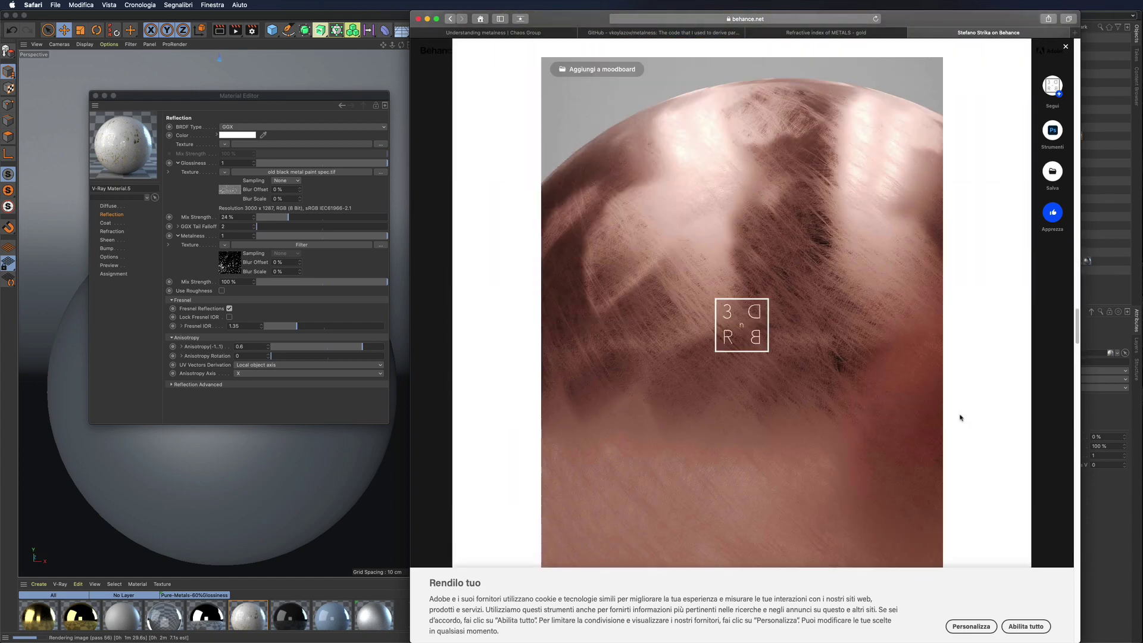
scroll(960, 417, down, 3)
scroll(960, 417, down, 3)
scroll(960, 416, down, 3)
scroll(959, 416, down, 3)
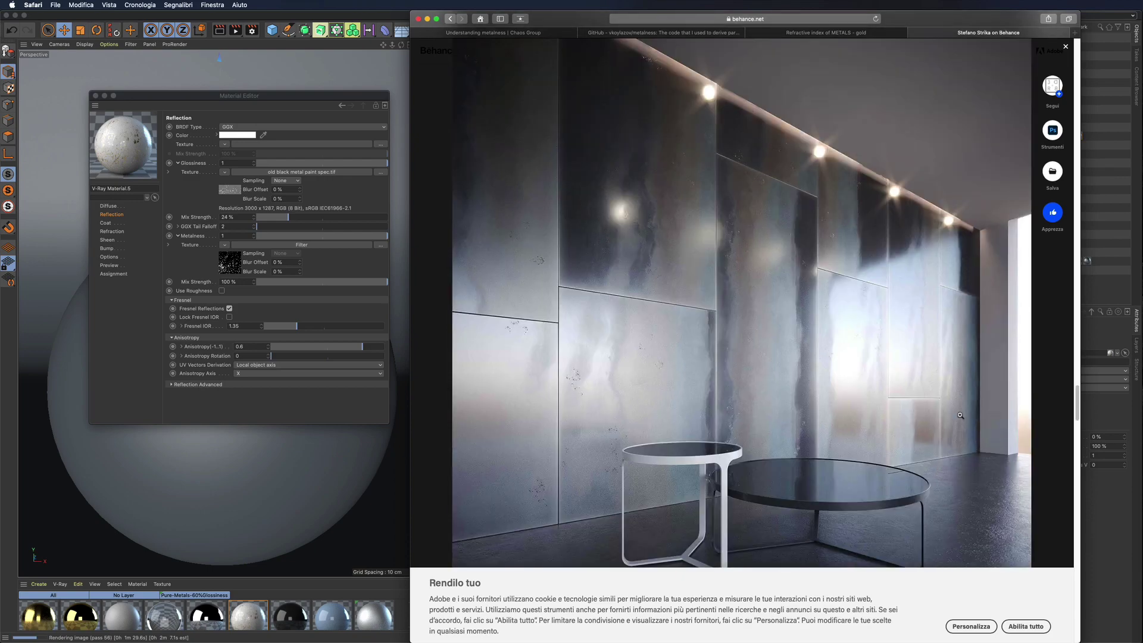
scroll(960, 414, down, 2)
scroll(959, 415, down, 3)
scroll(960, 415, down, 3)
scroll(959, 415, down, 3)
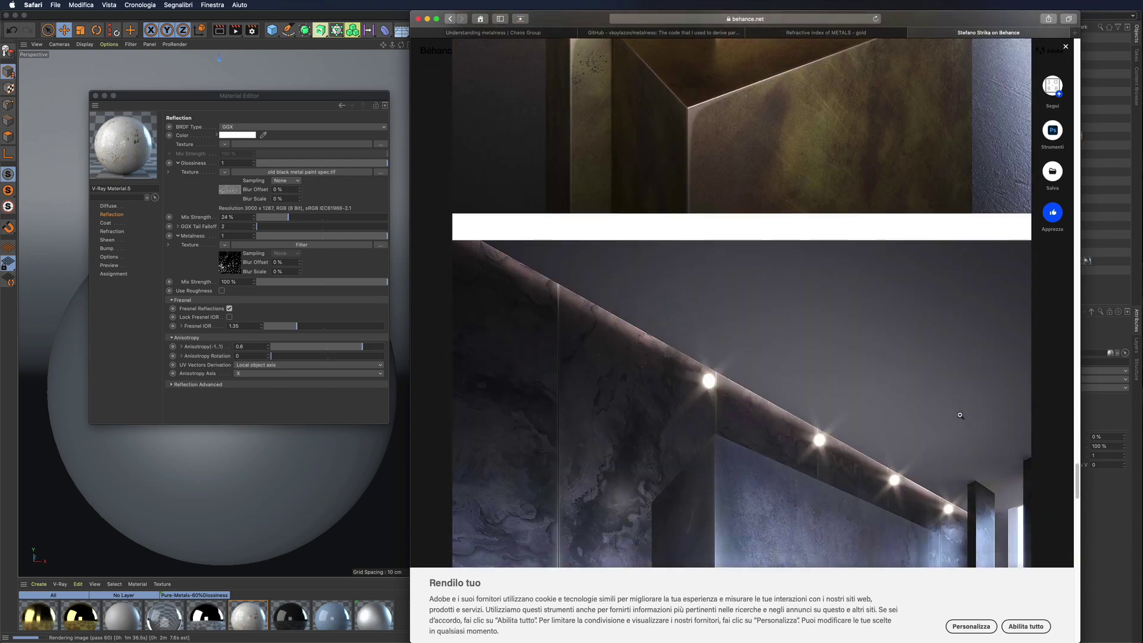
scroll(960, 414, down, 3)
scroll(960, 415, down, 3)
scroll(959, 415, up, 5)
scroll(960, 415, up, 5)
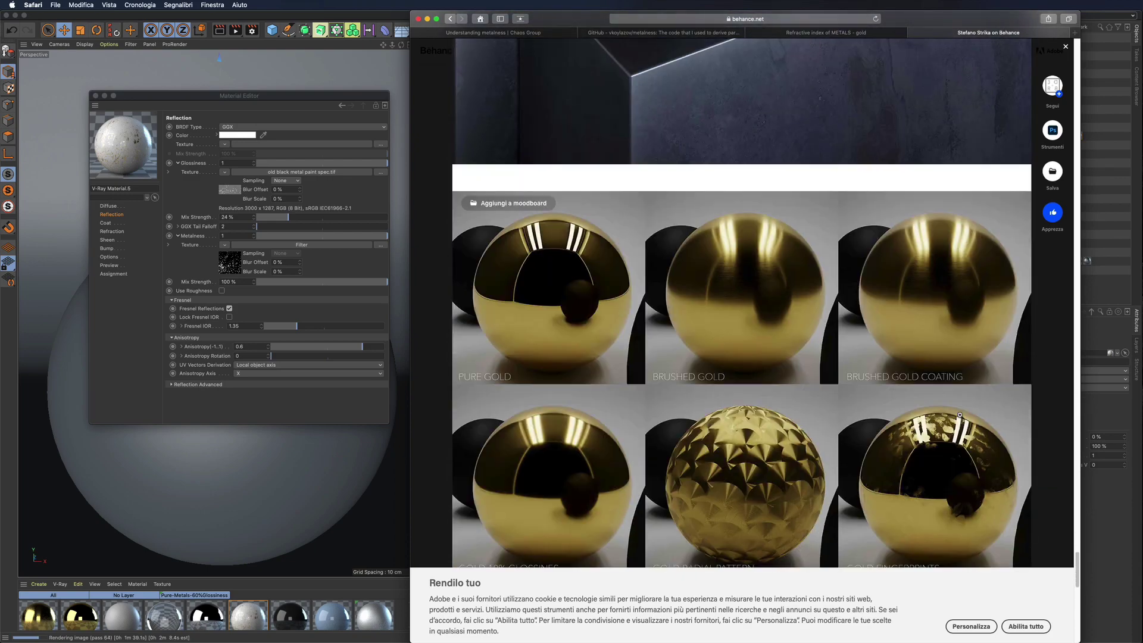
scroll(959, 415, down, 2)
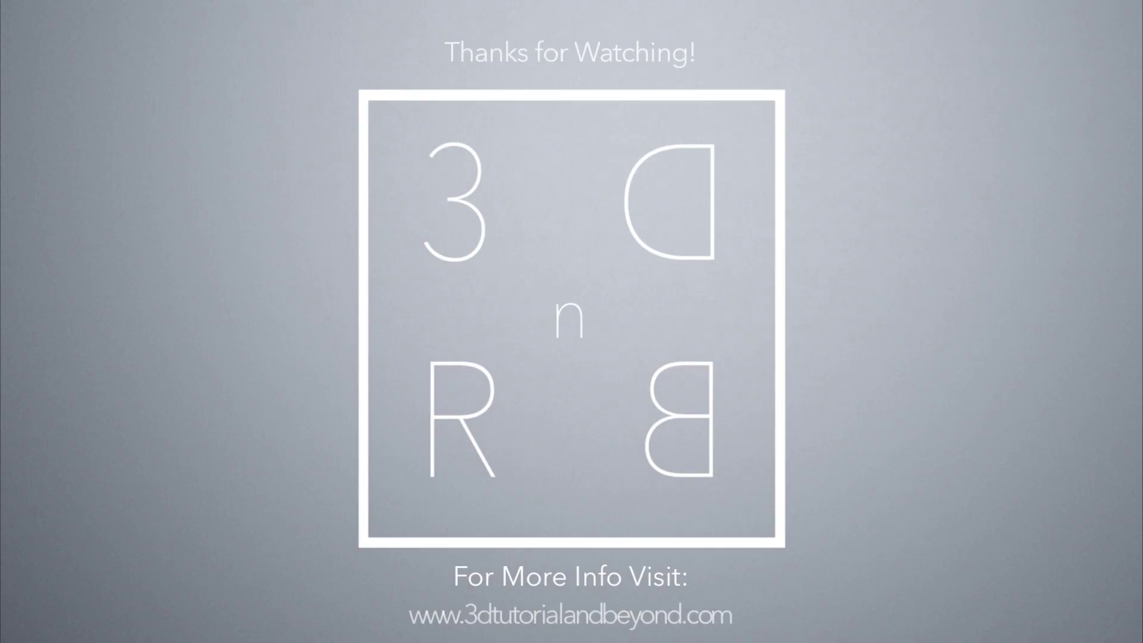